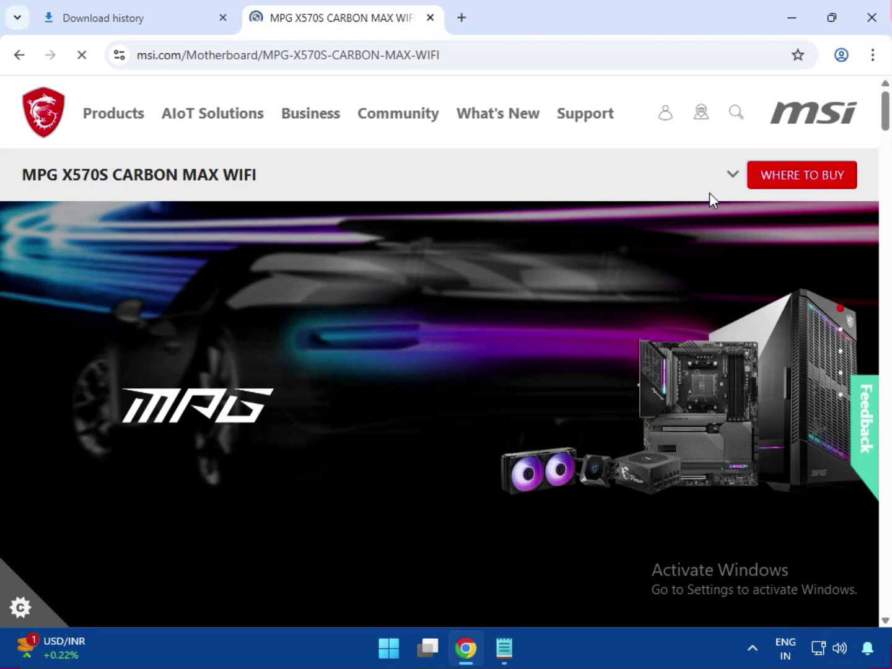
# - Open the support page of the MPG X570S CARBON MAX WIFI and choose its Drivers & Downloads section
pyautogui.click(733, 177)
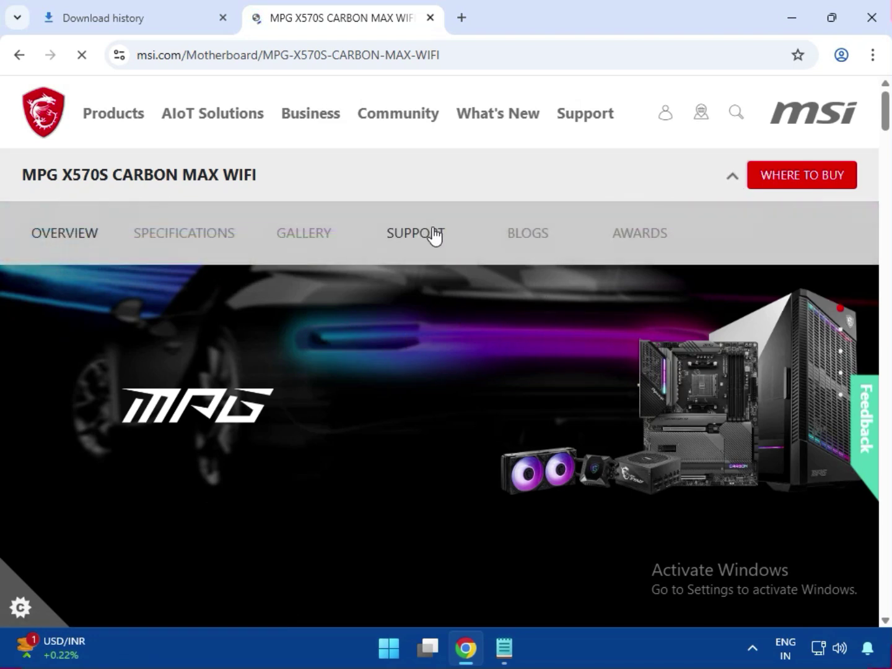
pyautogui.click(423, 231)
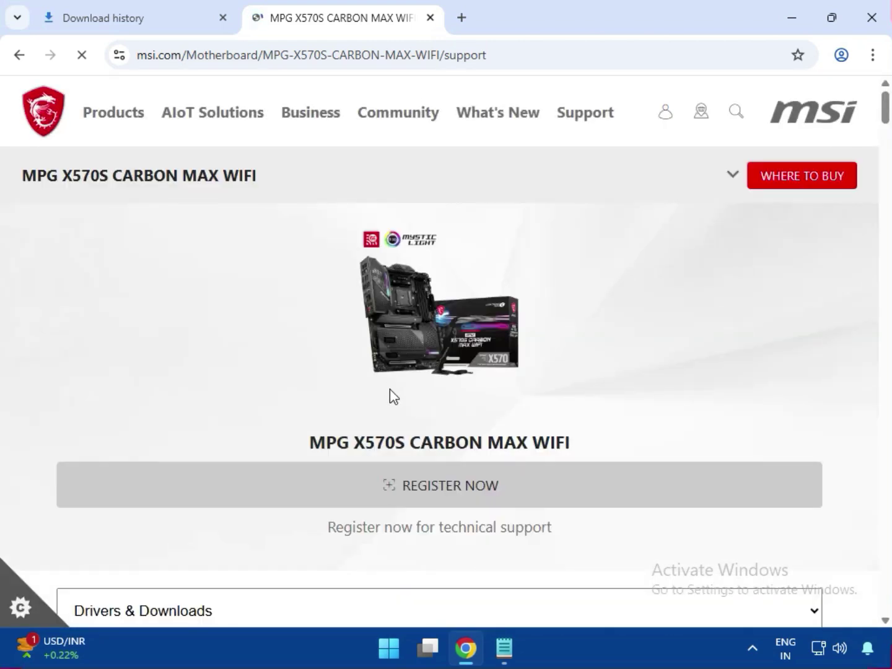
pyautogui.scroll(-4, 371, 397)
pyautogui.click(152, 358)
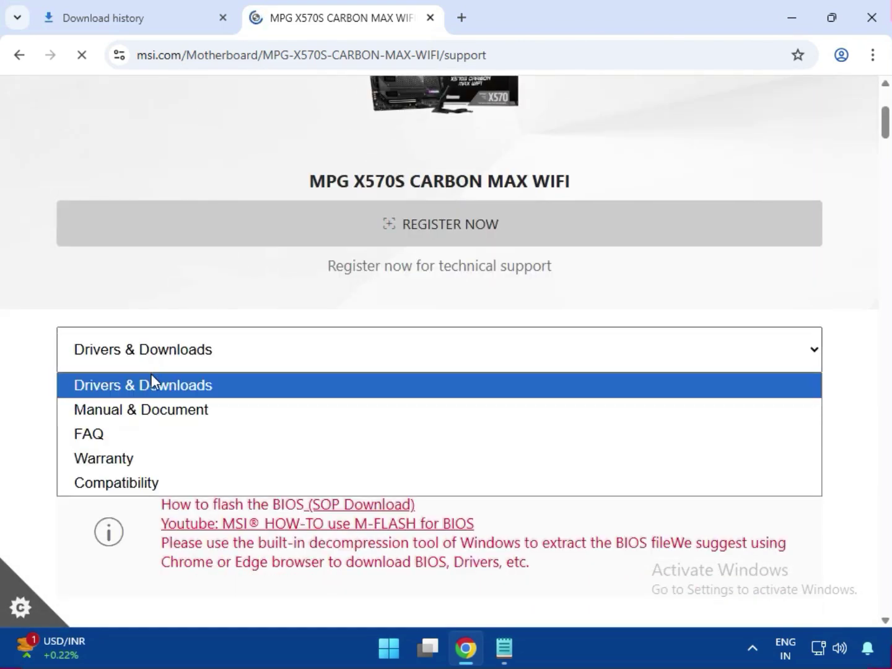
pyautogui.click(151, 378)
# - Show the Driver downloads for the Win11 64 operating system
pyautogui.scroll(-3, 259, 354)
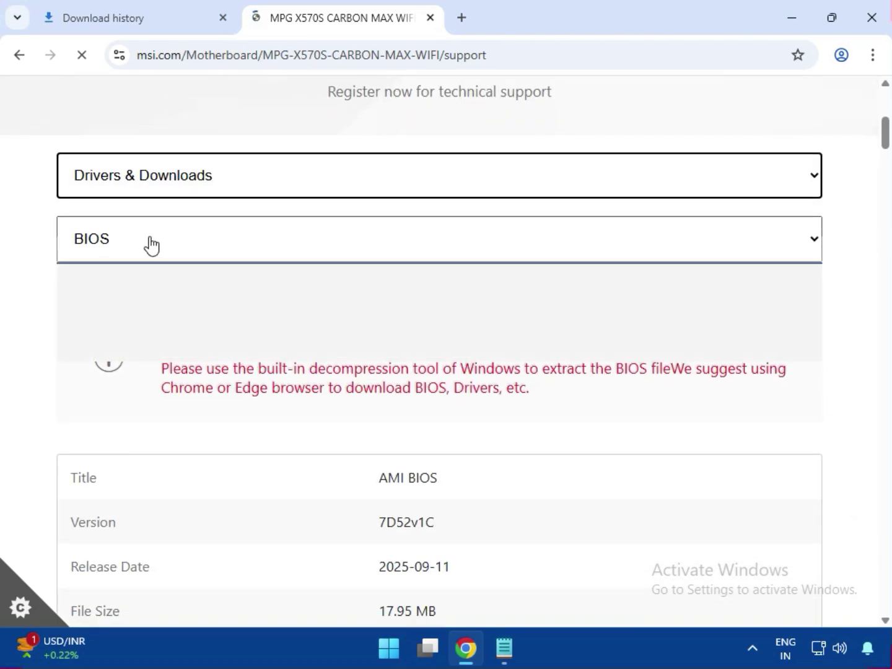
pyautogui.click(152, 244)
pyautogui.click(136, 300)
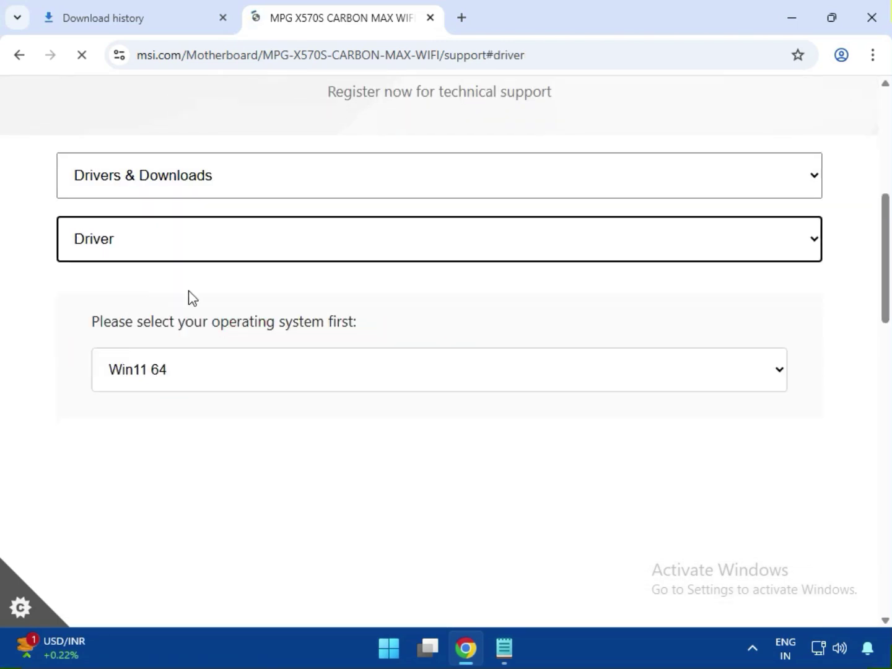
pyautogui.scroll(-3, 193, 297)
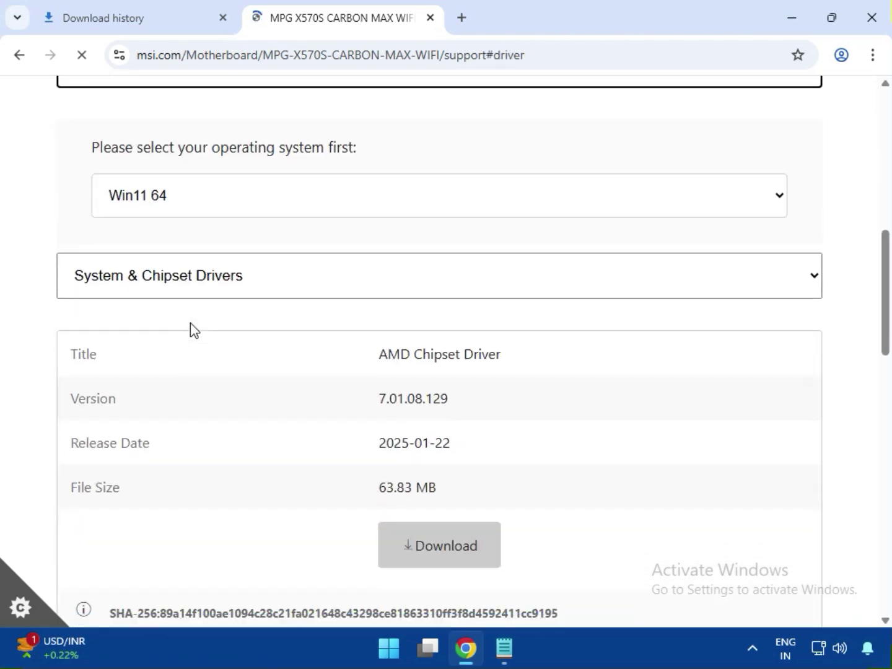
pyautogui.click(176, 206)
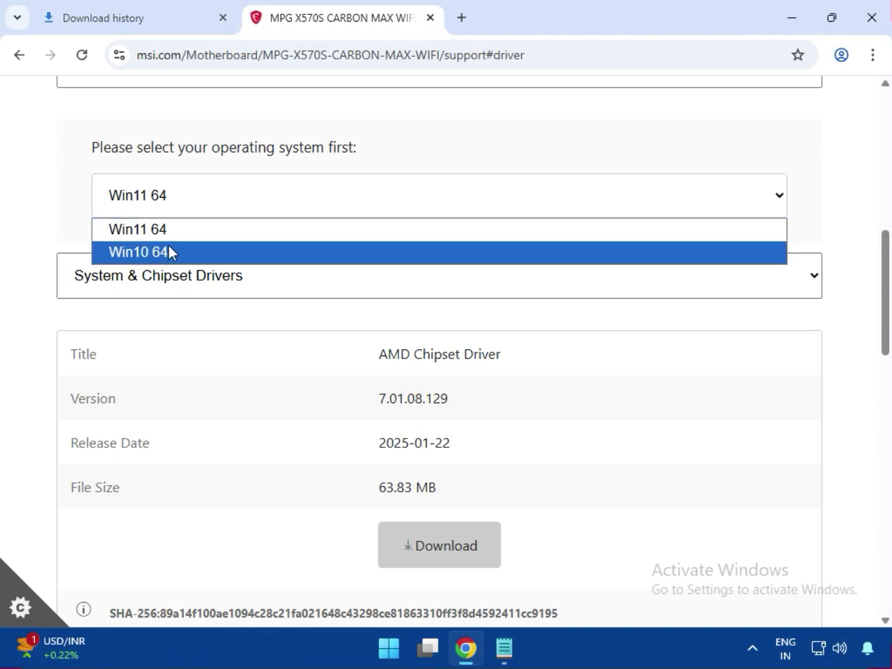
pyautogui.click(172, 230)
# - Download the AMD Chipset Driver from the System & Chipset Drivers category
pyautogui.scroll(-1, 176, 260)
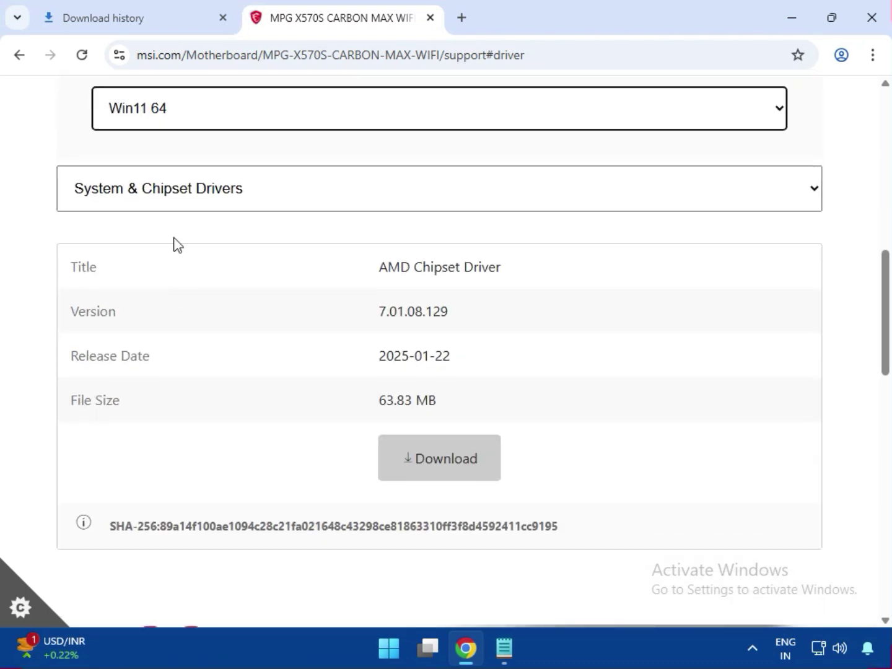
pyautogui.click(164, 189)
pyautogui.click(167, 223)
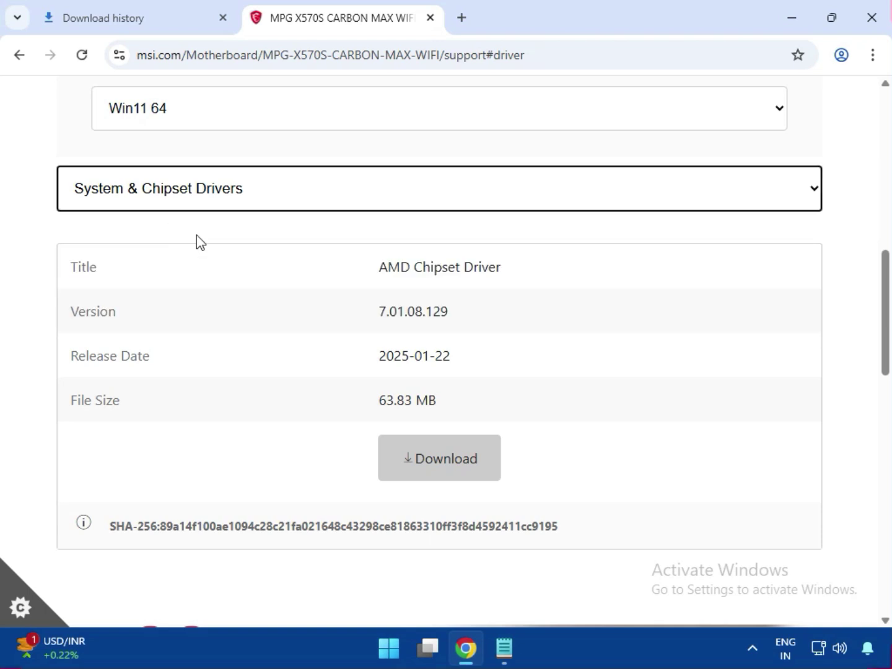
pyautogui.moveTo(382, 267); pyautogui.dragTo(533, 272)
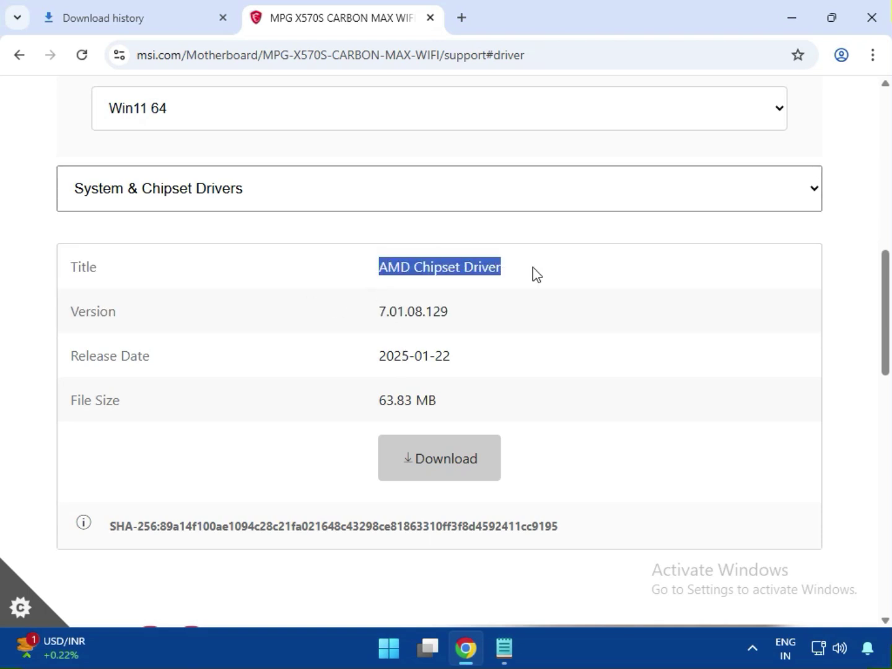
pyautogui.click(460, 456)
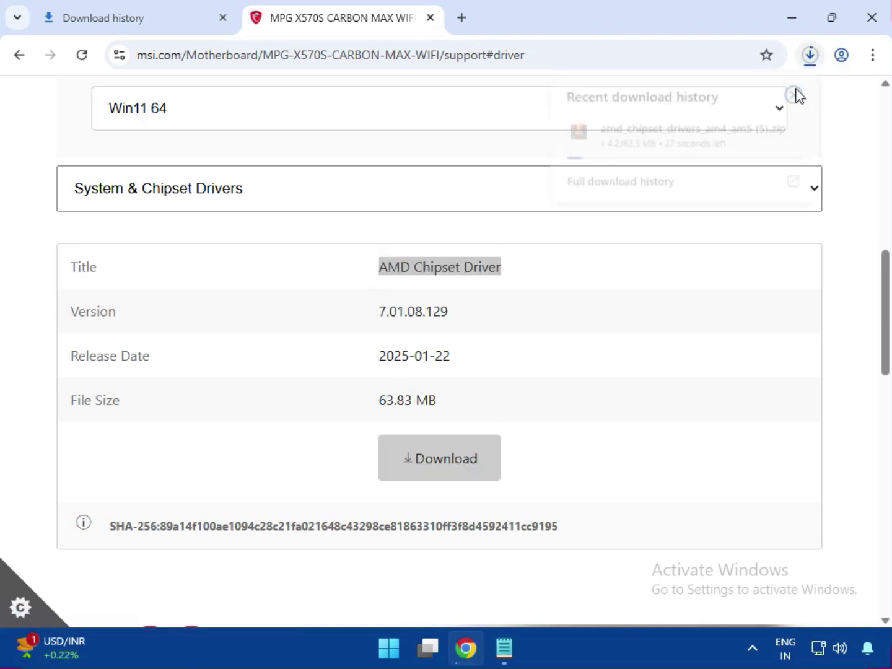
pyautogui.click(44, 235)
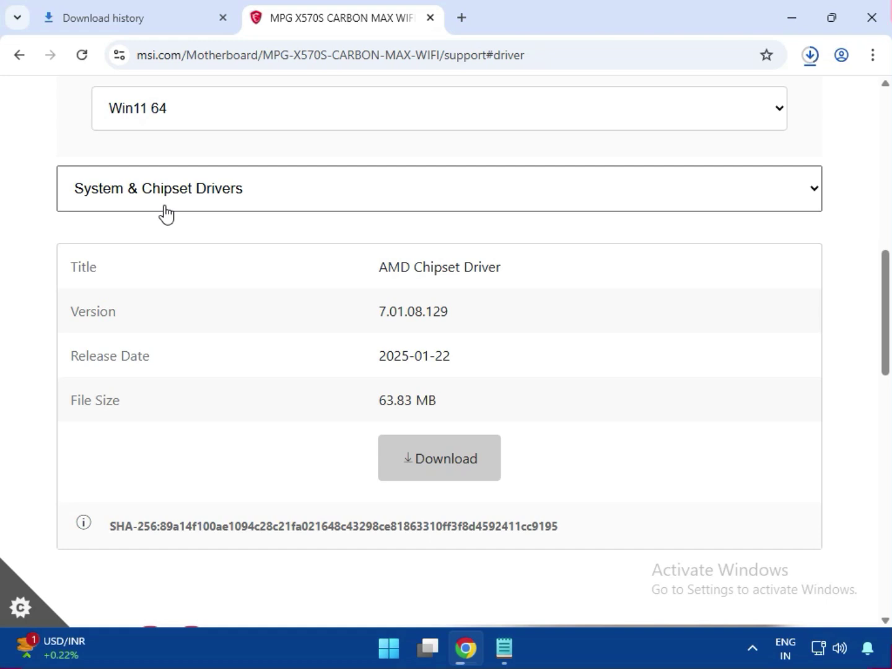
# - Switch to the On-Board VGA Drivers category and download the AMD Graphics Drivers
pyautogui.click(191, 202)
pyautogui.click(169, 251)
pyautogui.moveTo(380, 268); pyautogui.dragTo(523, 282)
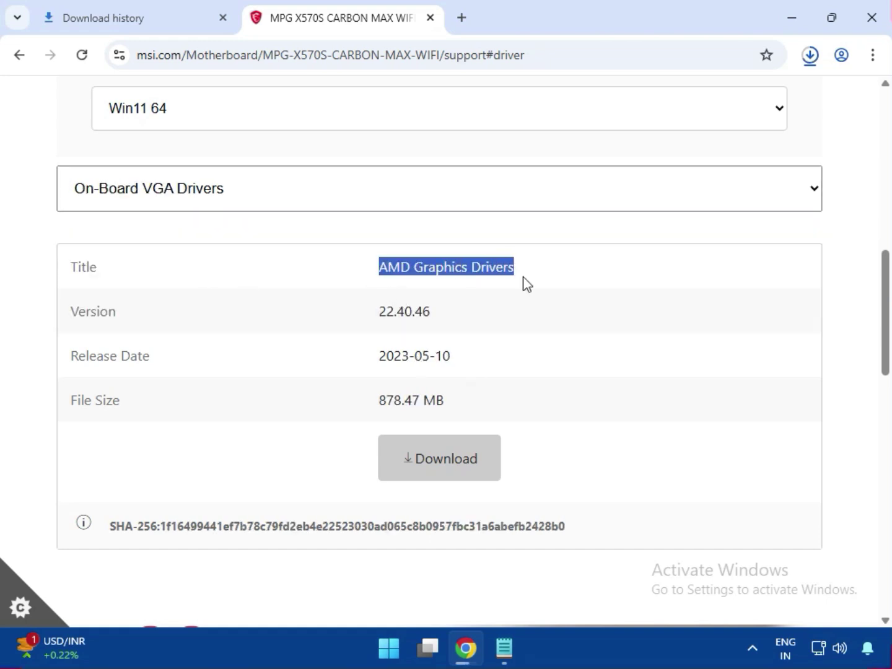
pyautogui.click(427, 470)
# - Download the Realtek HD Universal Driver from the On-Board Audio Drivers category and check the recent downloads
pyautogui.click(121, 204)
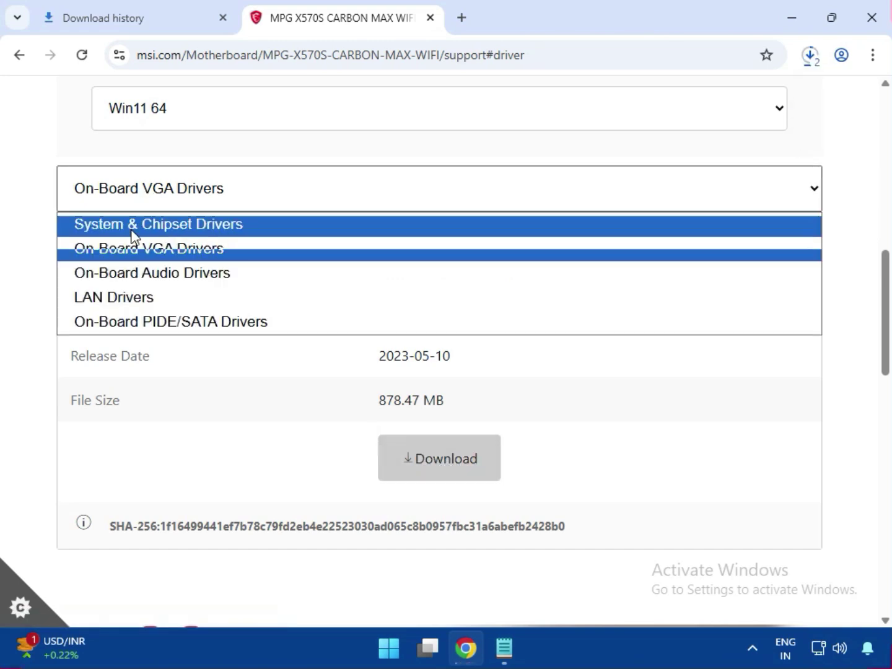
pyautogui.click(135, 274)
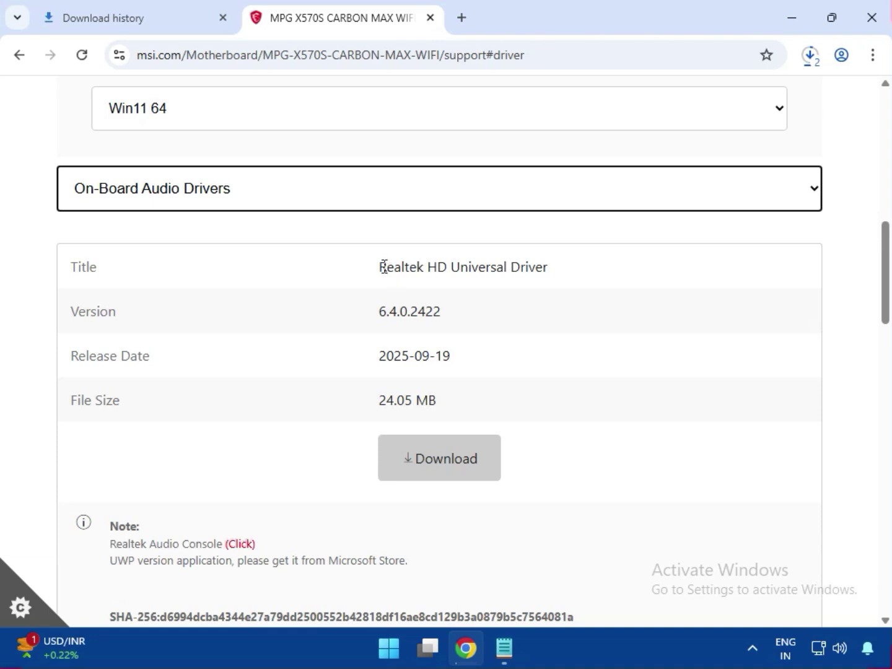
pyautogui.moveTo(383, 266); pyautogui.dragTo(549, 271)
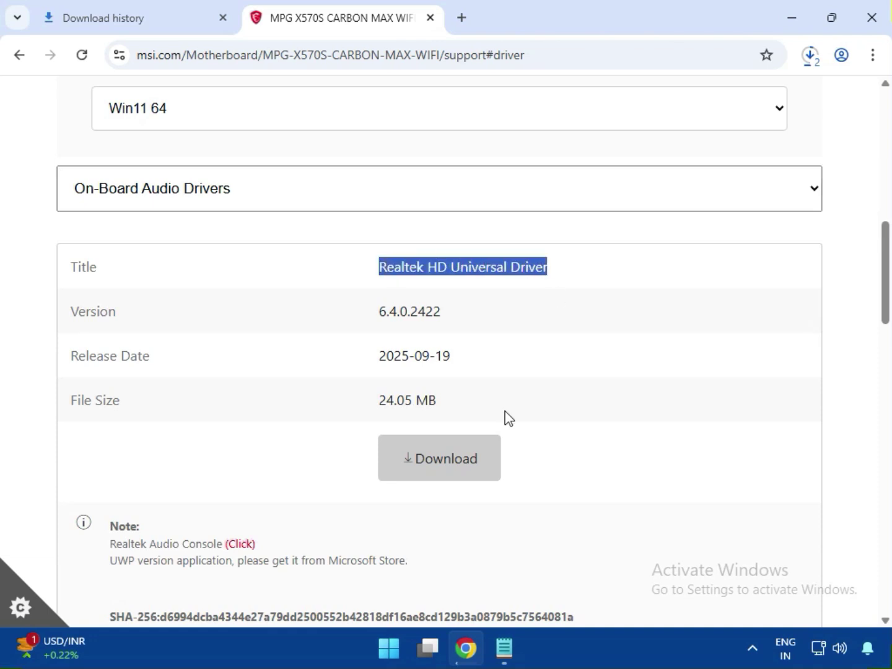
pyautogui.click(459, 471)
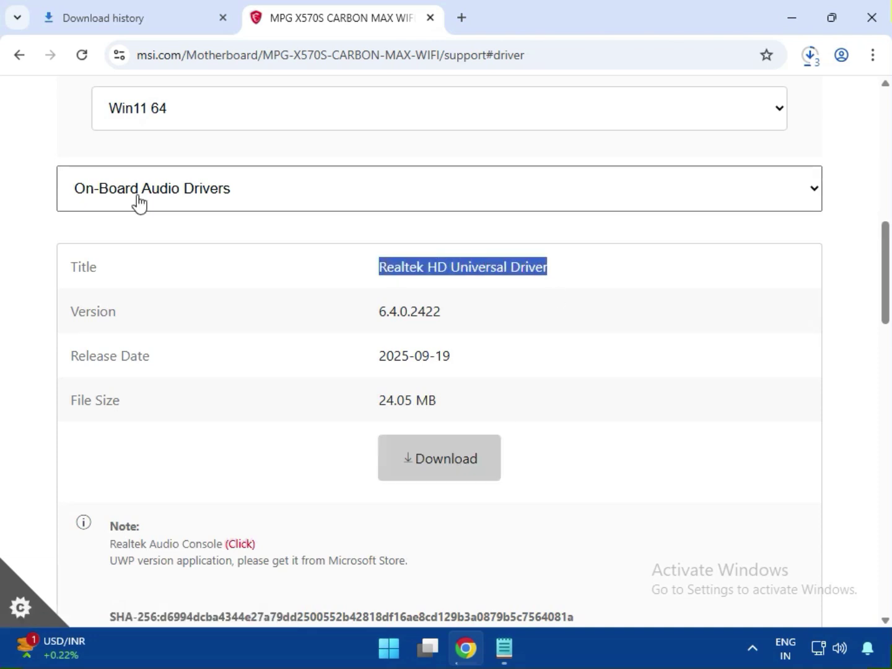
pyautogui.click(135, 199)
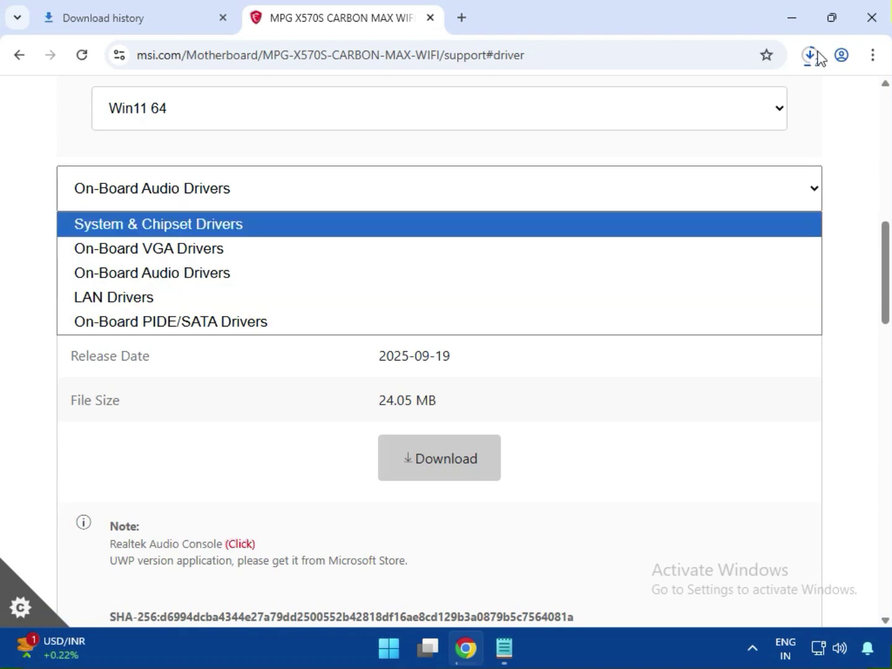
pyautogui.click(812, 56)
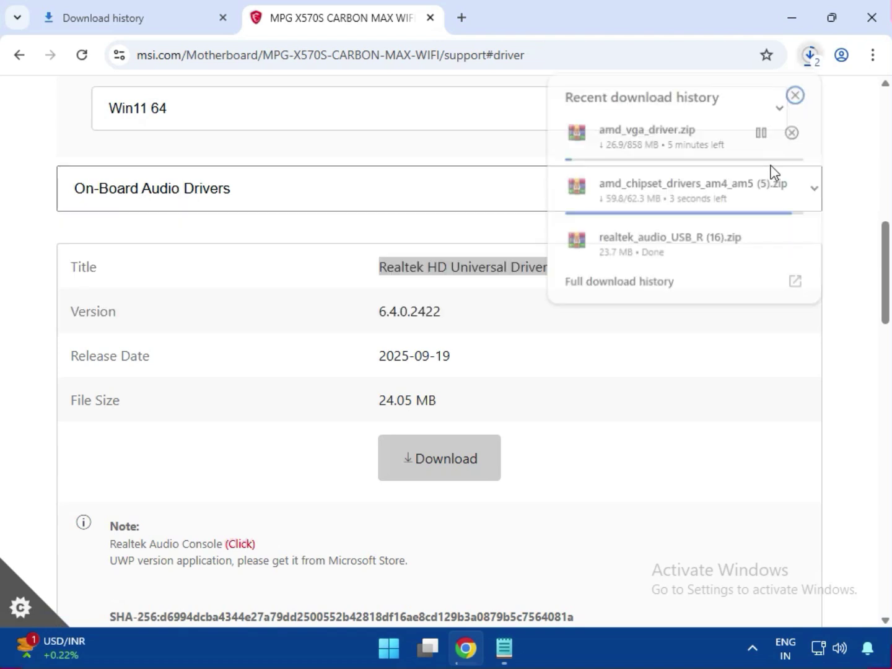
# - Switch to the LAN Drivers category and download the Realtek PCI-E Ethernet Drivers
pyautogui.click(100, 210)
pyautogui.click(320, 302)
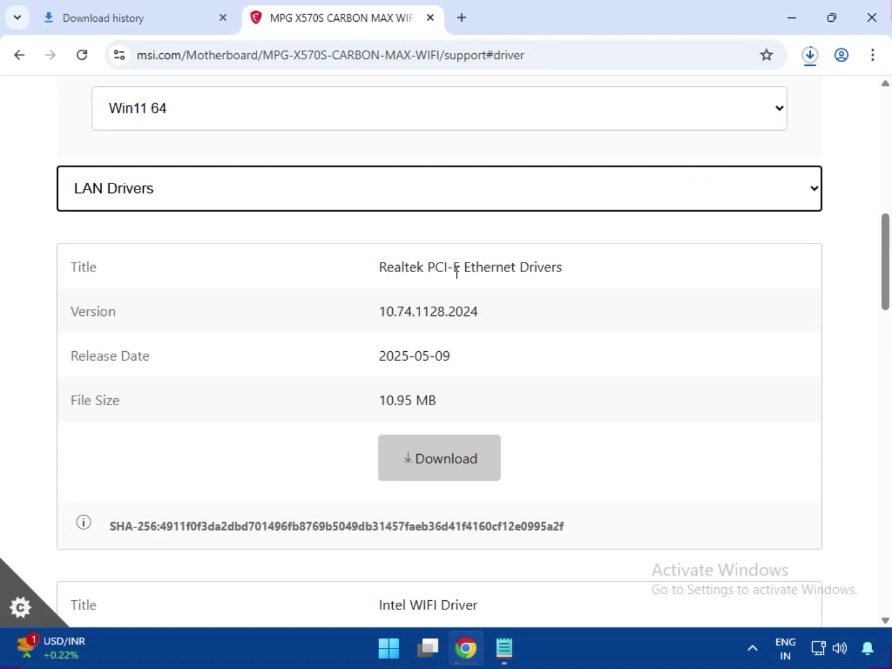
pyautogui.moveTo(464, 270); pyautogui.dragTo(560, 274)
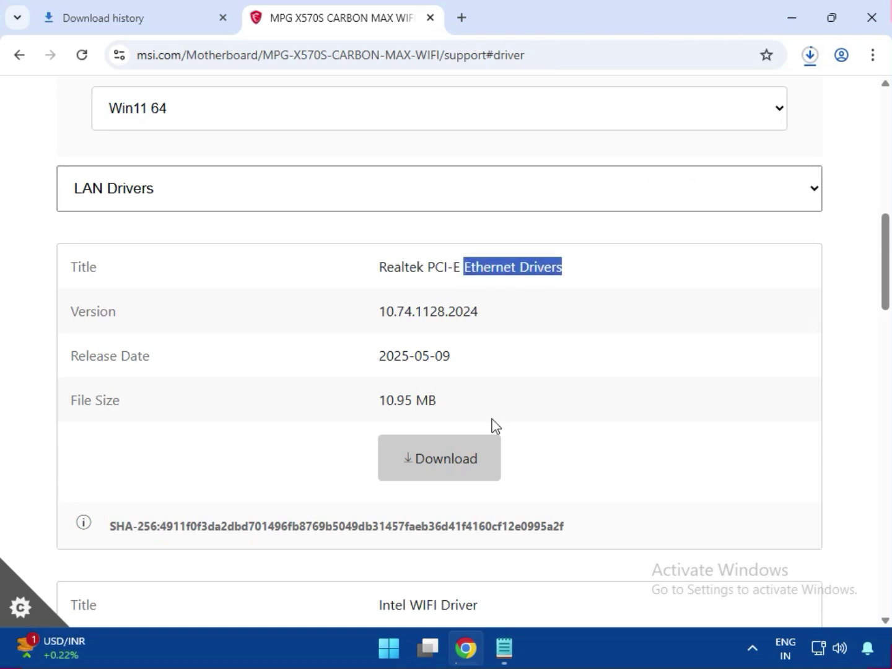
pyautogui.click(478, 453)
# - Download the Intel WIFI Driver listed below the Ethernet drivers
pyautogui.scroll(-4, 477, 459)
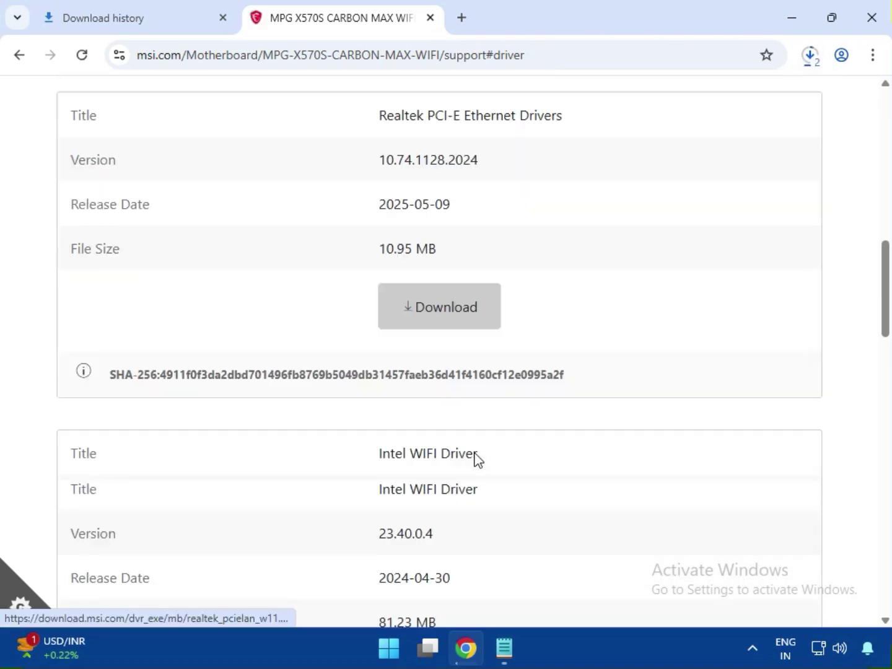
pyautogui.moveTo(419, 342); pyautogui.dragTo(481, 347)
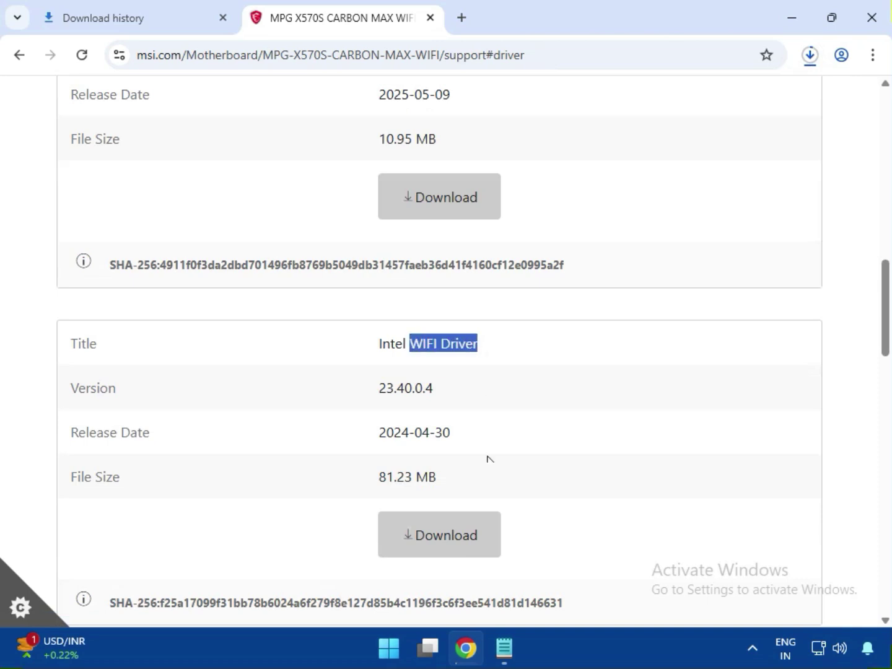
pyautogui.click(450, 520)
# - Download the BlueTooth Driver listed below the Intel WIFI Driver
pyautogui.scroll(-5, 450, 524)
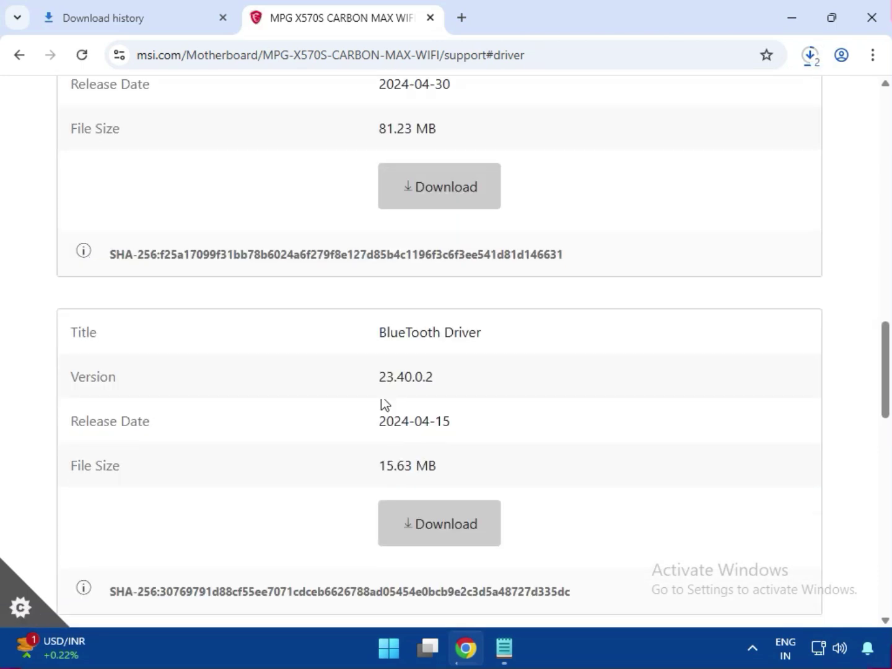
pyautogui.moveTo(380, 335); pyautogui.dragTo(513, 352)
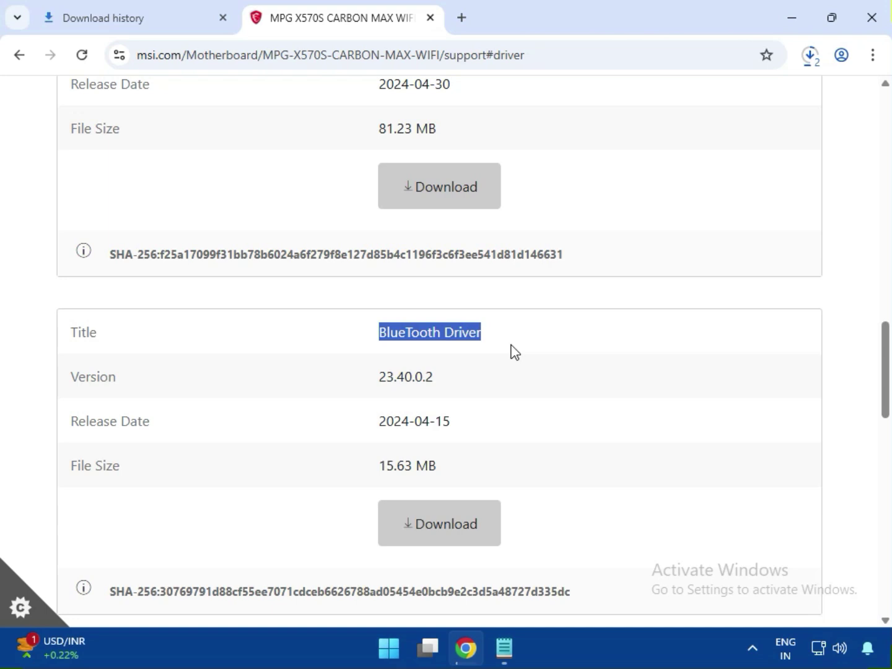
pyautogui.click(459, 532)
# - Open the full download history and show bt_drivers (3).zip in its folder
pyautogui.scroll(4, 428, 501)
pyautogui.click(810, 59)
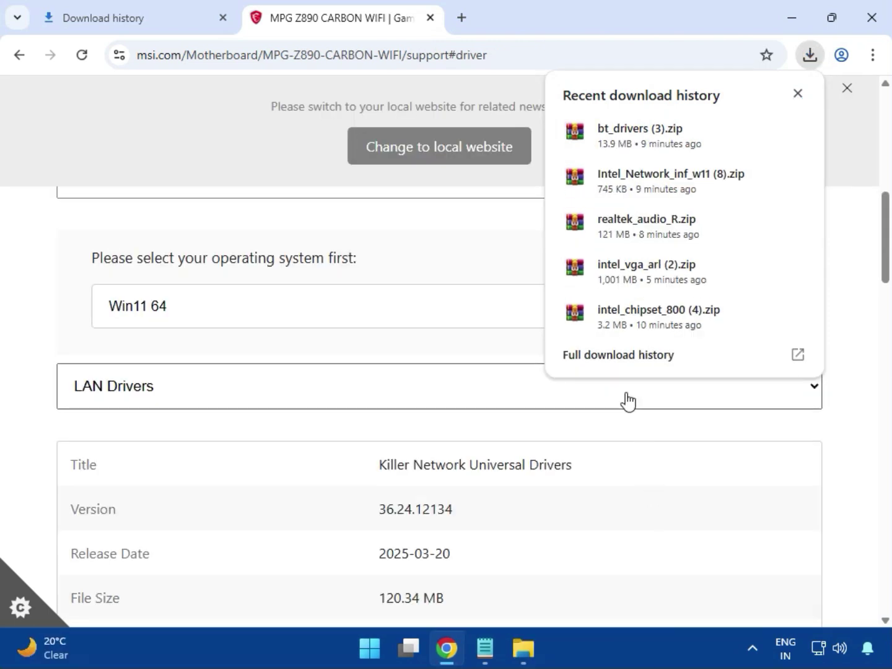
pyautogui.moveTo(638, 310)
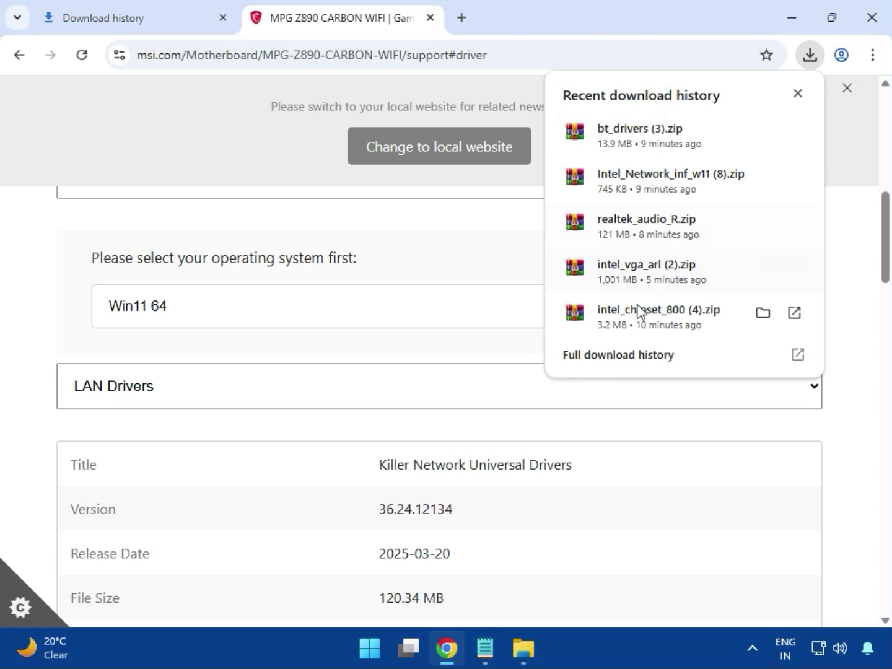
pyautogui.click(593, 359)
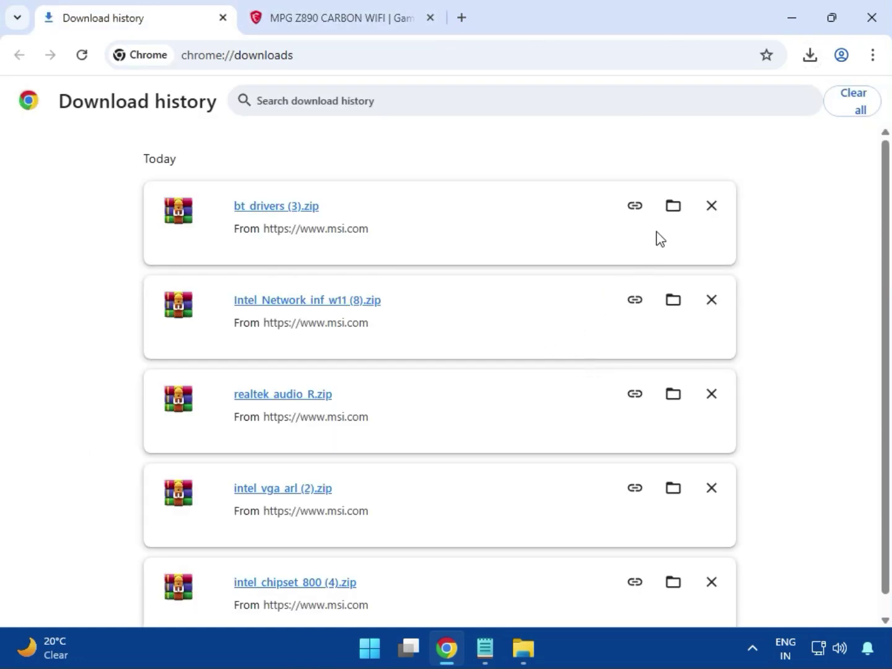
pyautogui.click(668, 212)
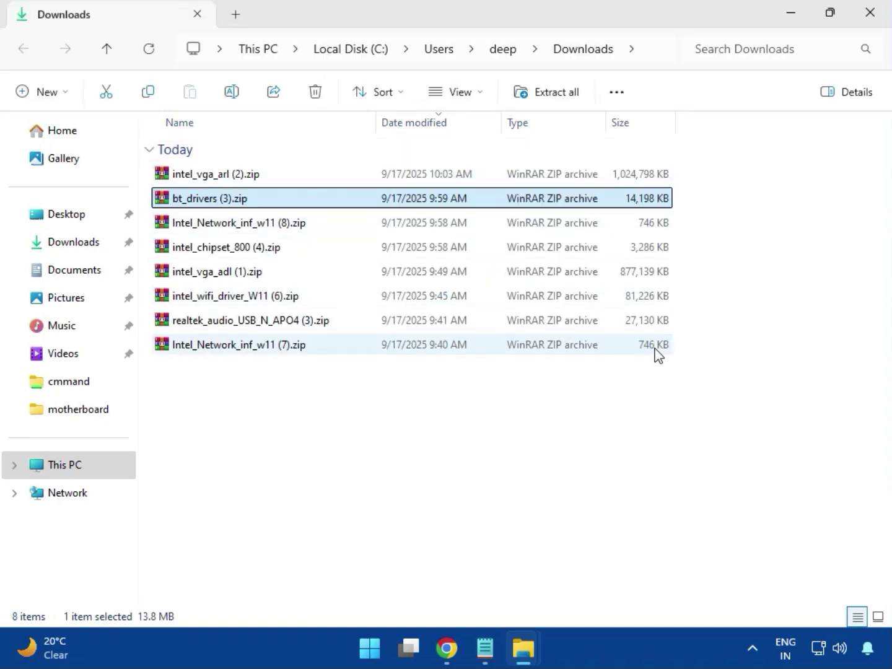
# - Open intel_vga_arl (2).zip in WinRAR, dismiss the licence reminder and enter the Intel VGA Driver_32.0.101.6629 folder
pyautogui.press('Up')
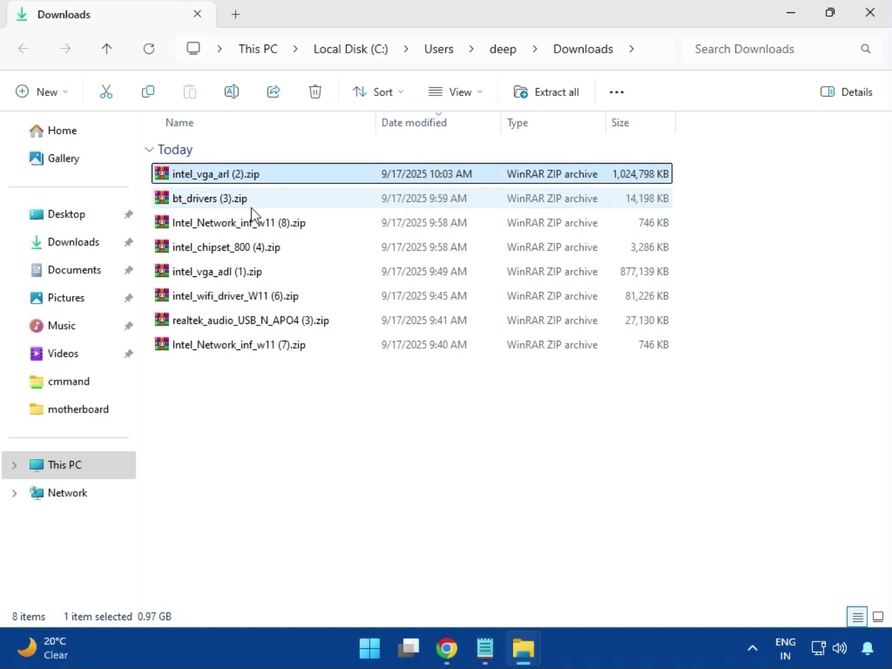
pyautogui.doubleClick(243, 175)
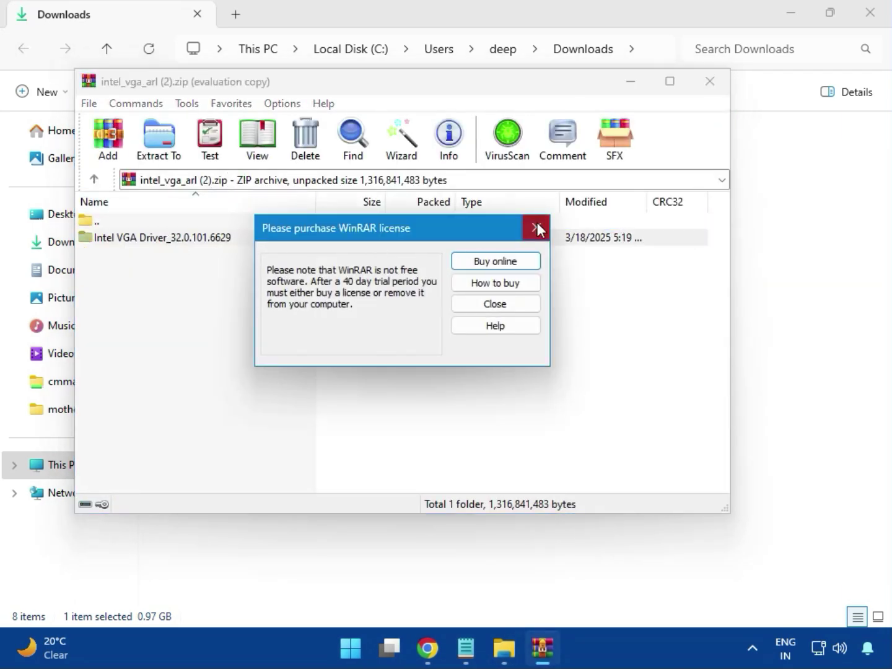
pyautogui.click(536, 228)
pyautogui.doubleClick(185, 238)
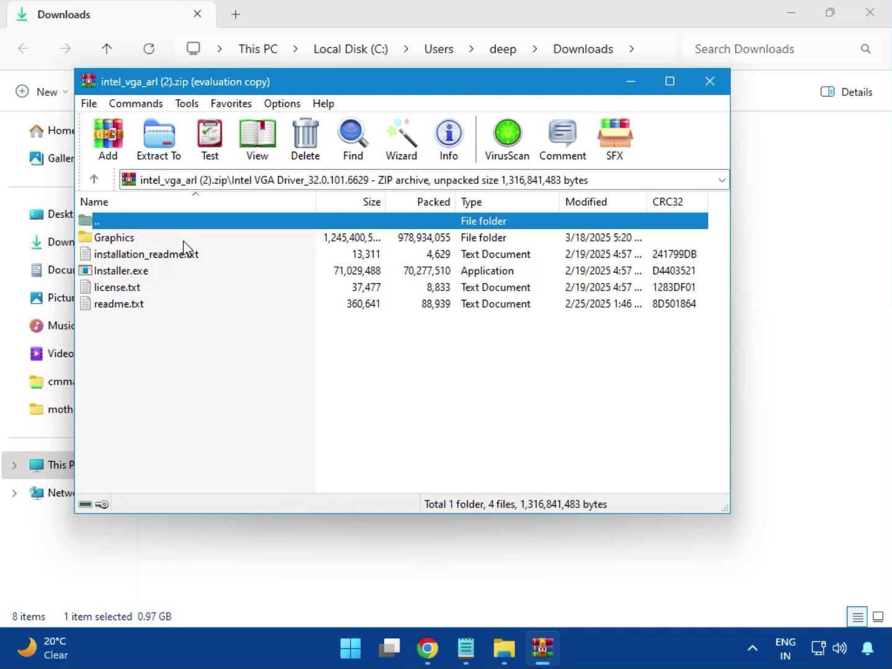
# - Run Installer.exe from the archive and allow the Intel Graphics Driver Installer to make changes to the device
pyautogui.click(148, 272)
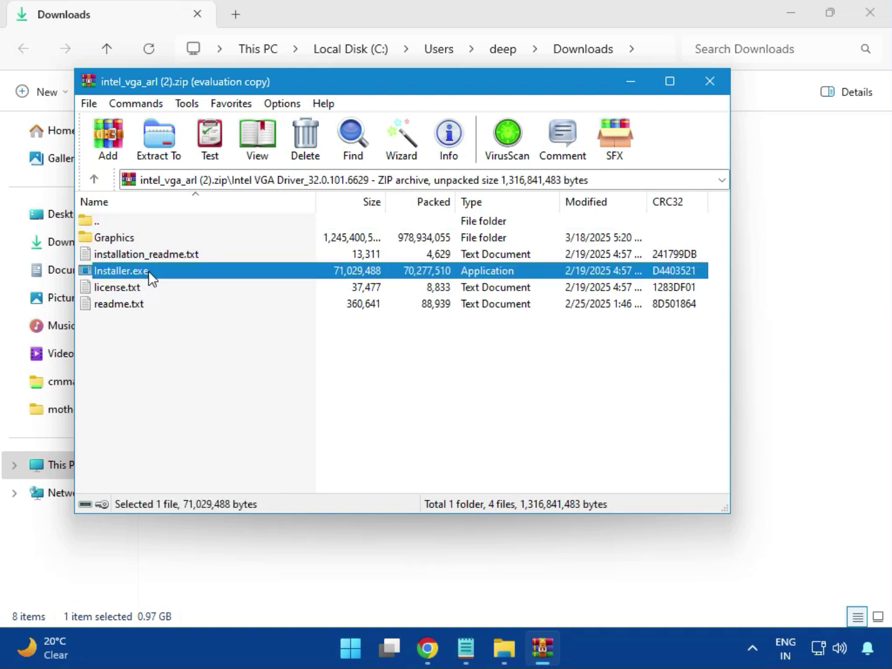
pyautogui.doubleClick(173, 271)
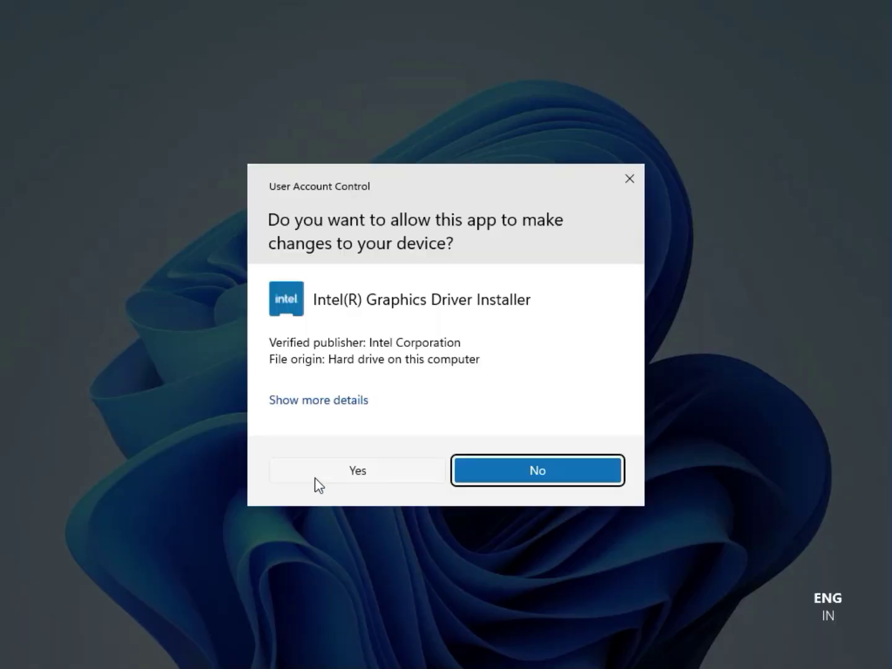
pyautogui.click(349, 471)
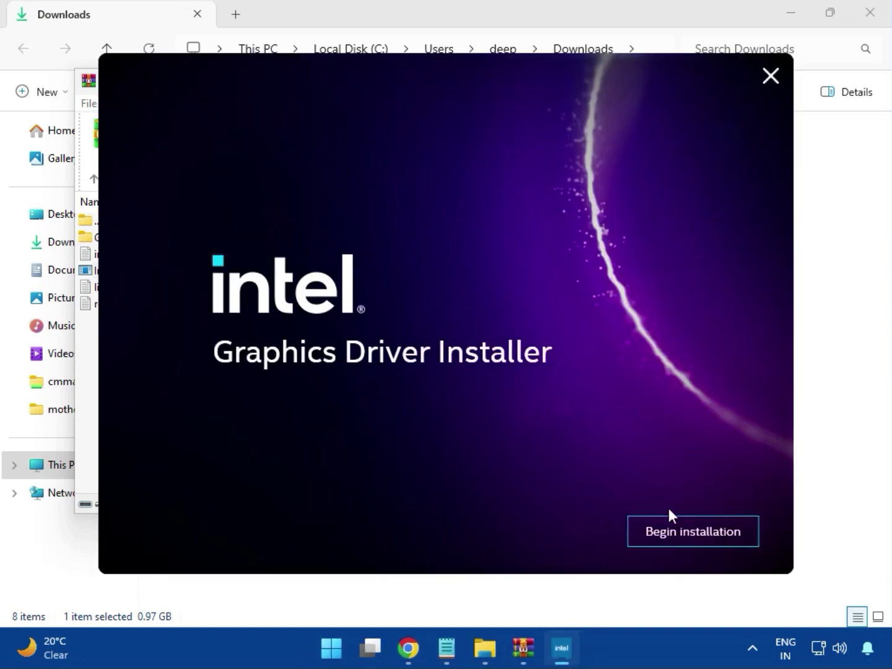
# - Try to install the Intel graphics driver, exit the installer and close the intel_vga_arl (2).zip archive
pyautogui.click(682, 531)
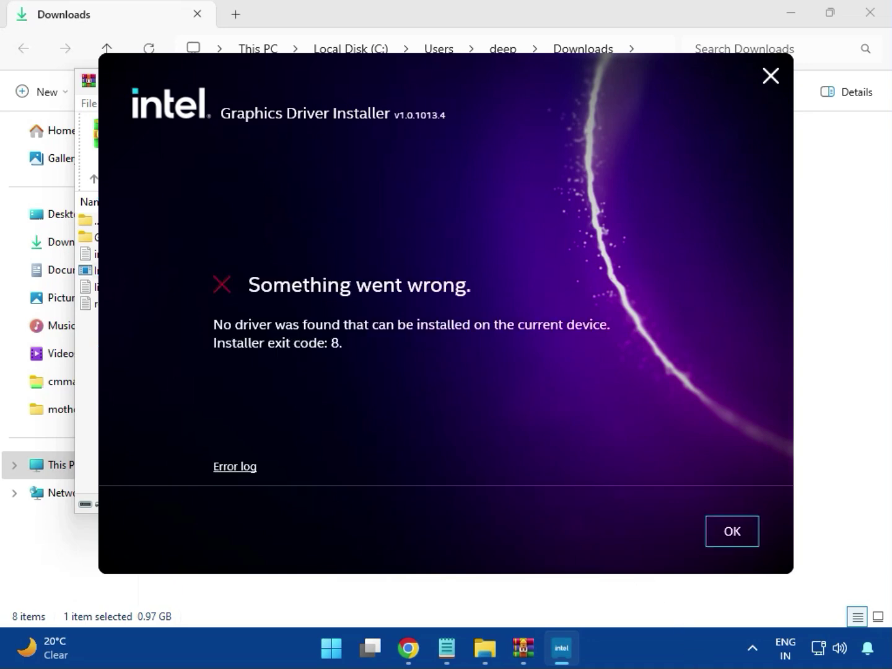
pyautogui.click(720, 544)
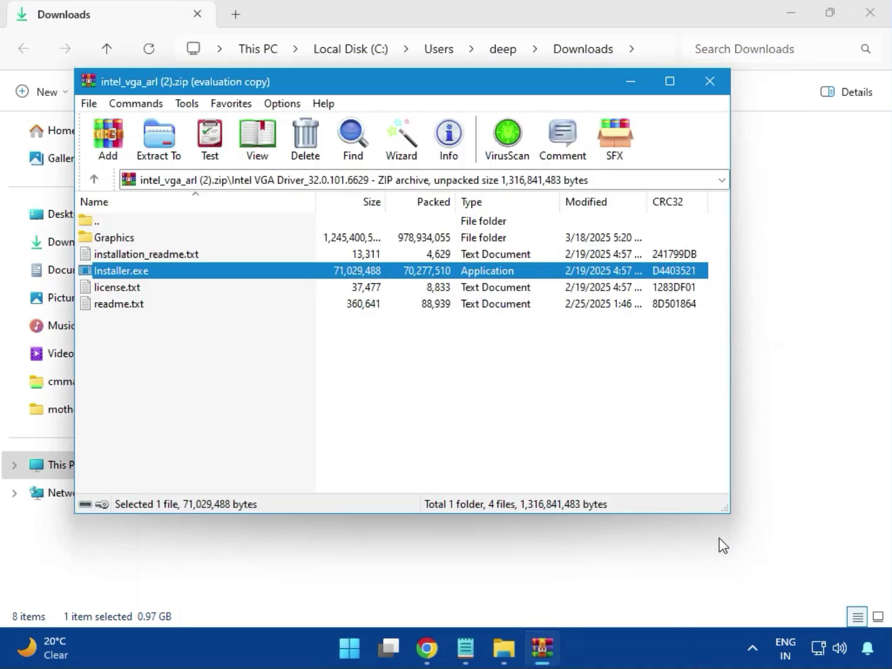
pyautogui.click(705, 79)
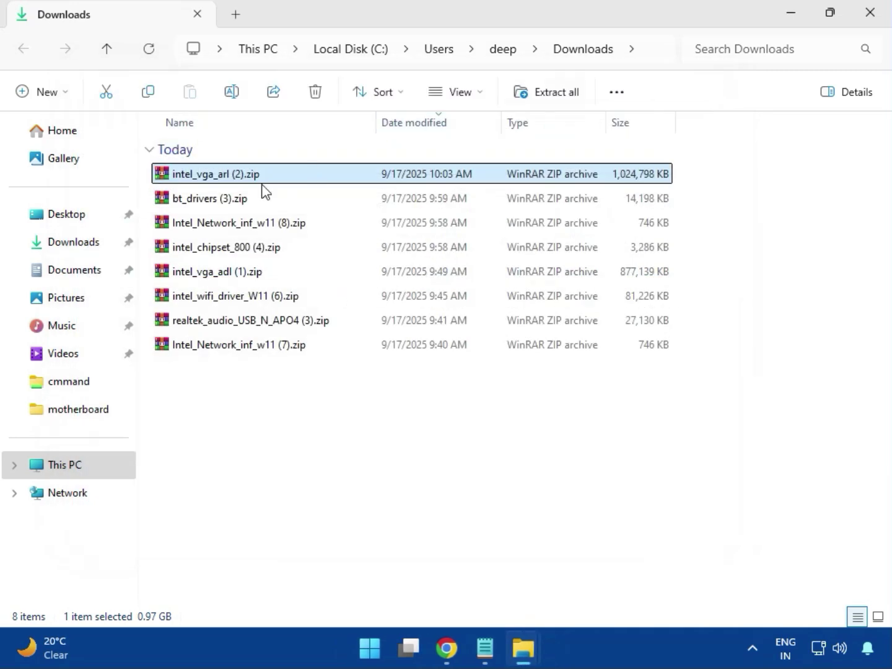
# - Open bt_drivers (3).zip, enter the Intel BlueTooth Driver_23.70.0.2 folder and launch Intel Bluetooth.msi
pyautogui.click(171, 204)
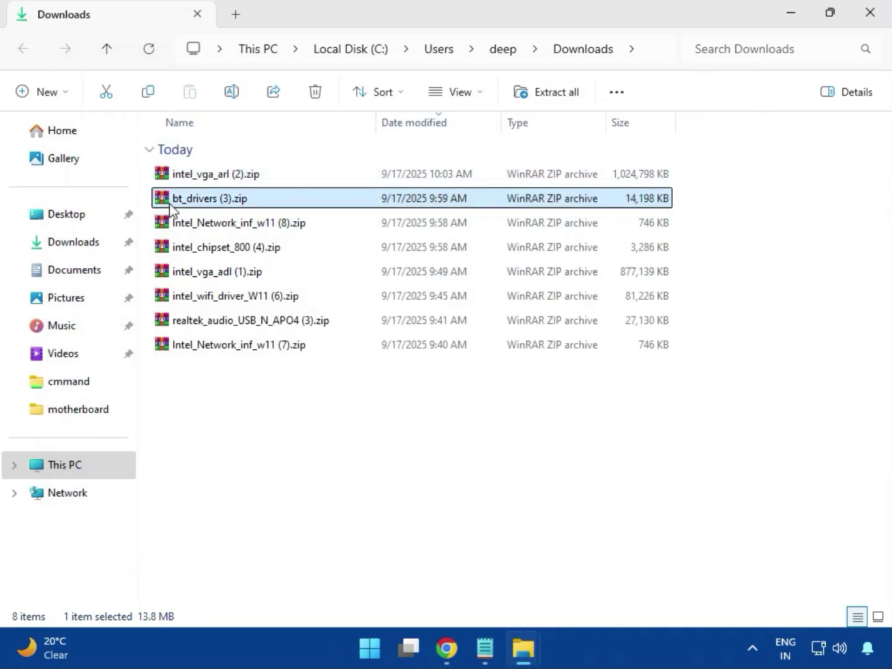
pyautogui.doubleClick(214, 201)
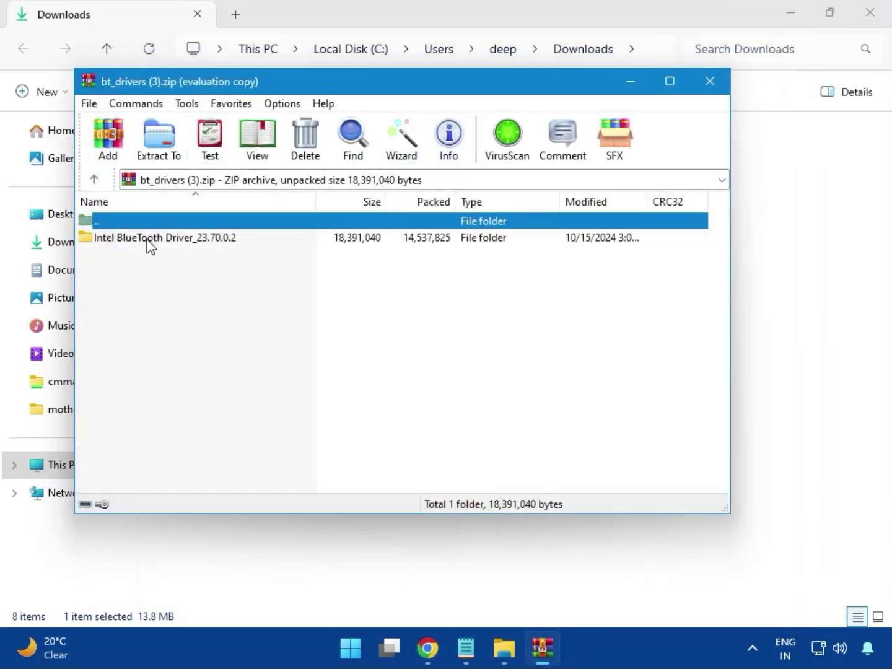
pyautogui.click(113, 238)
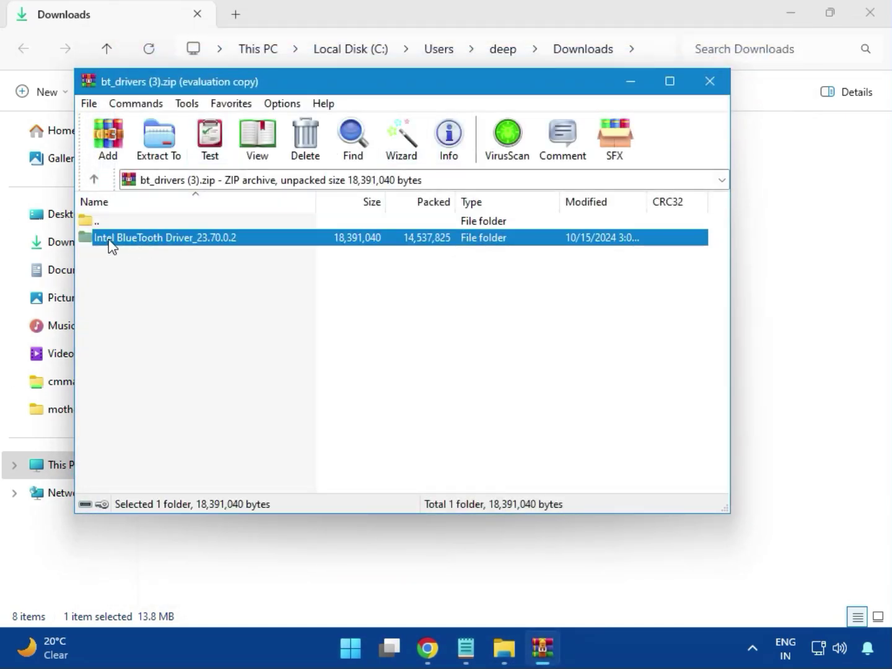
pyautogui.doubleClick(167, 239)
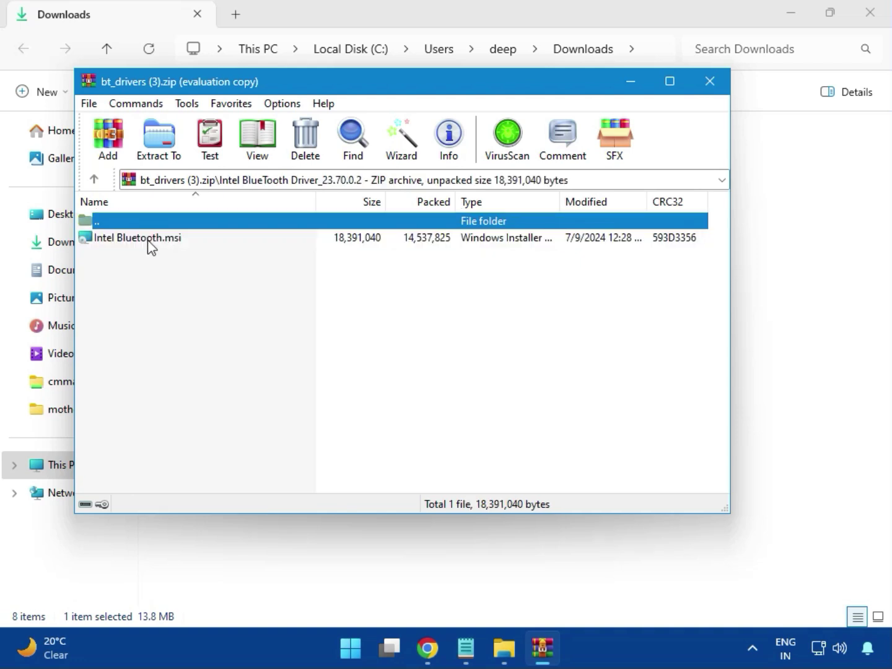
pyautogui.doubleClick(148, 242)
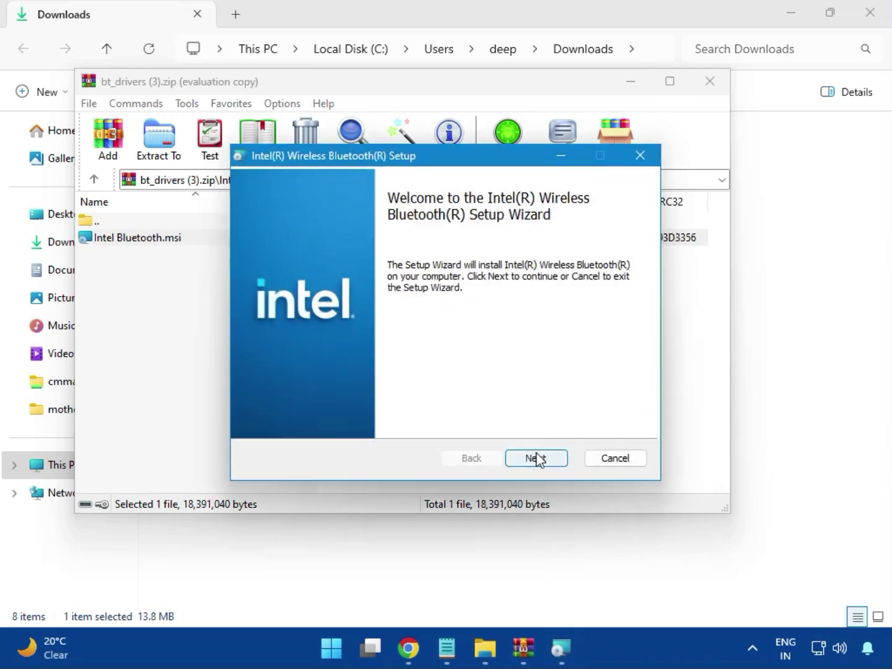
# - Install Intel Wireless Bluetooth with the licence accepted and the Typical setup, allow device changes, finish the wizard and close its archive
pyautogui.click(536, 459)
pyautogui.click(288, 420)
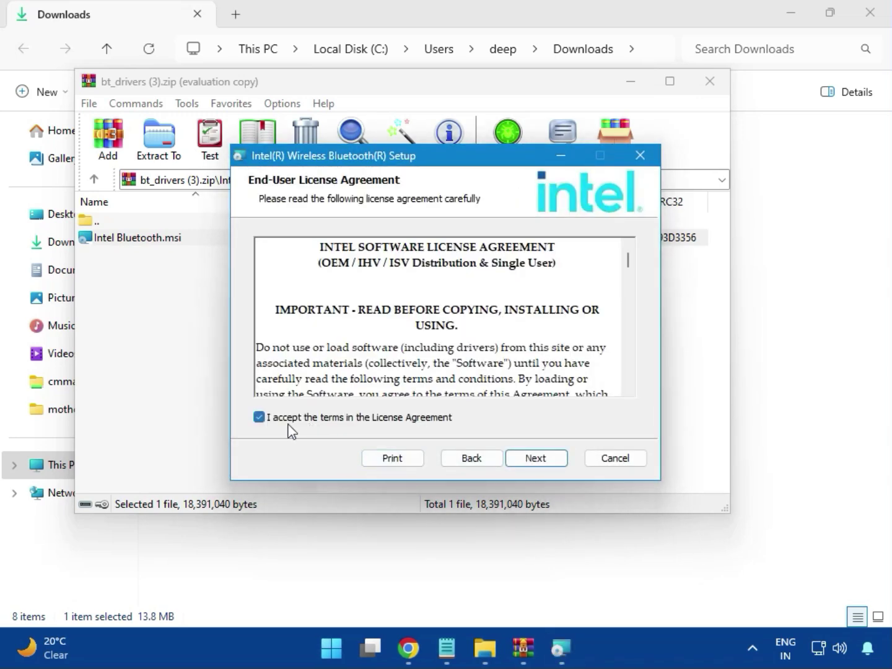
pyautogui.click(529, 458)
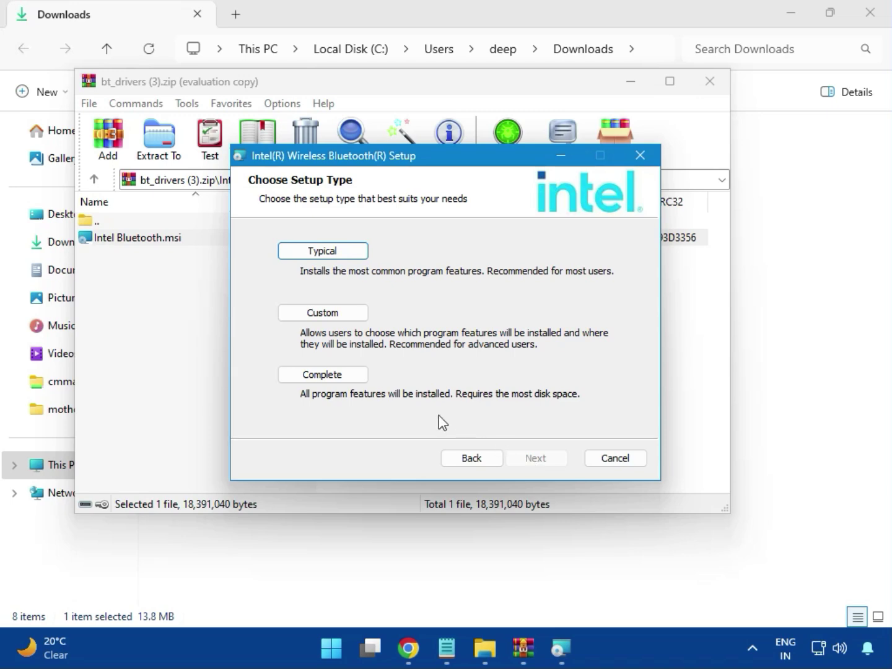
pyautogui.click(308, 255)
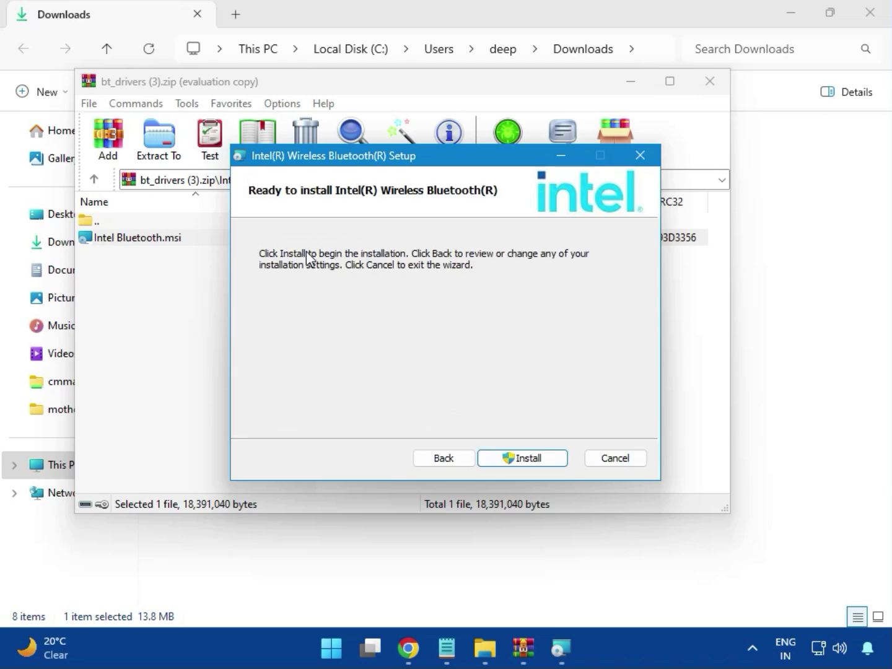
pyautogui.click(512, 457)
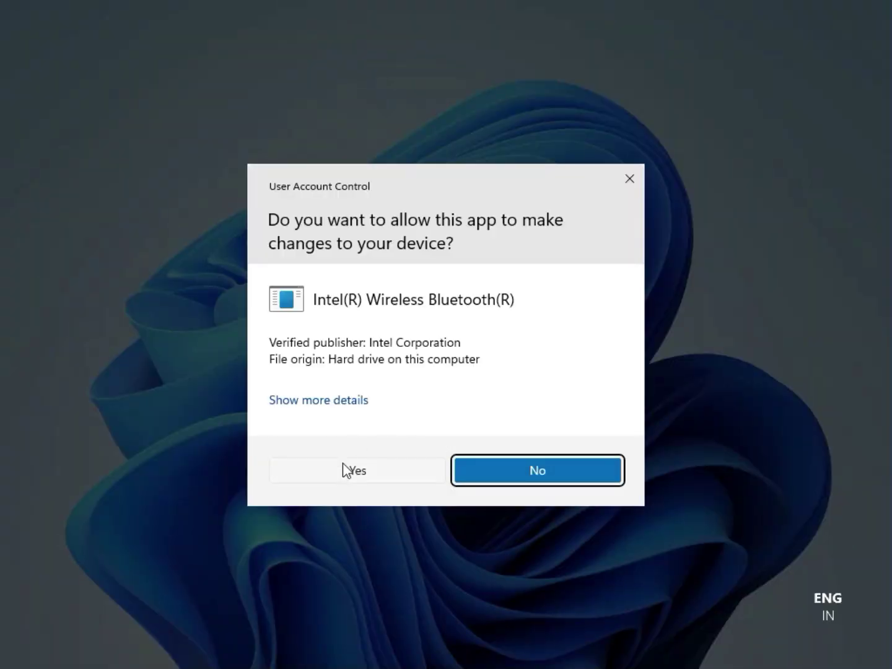
pyautogui.click(344, 469)
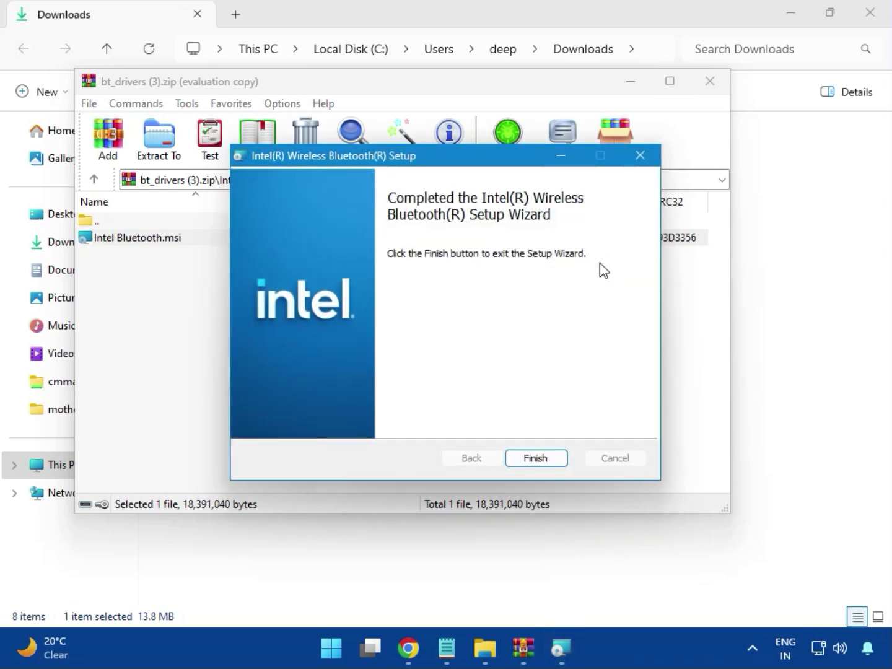
pyautogui.click(536, 458)
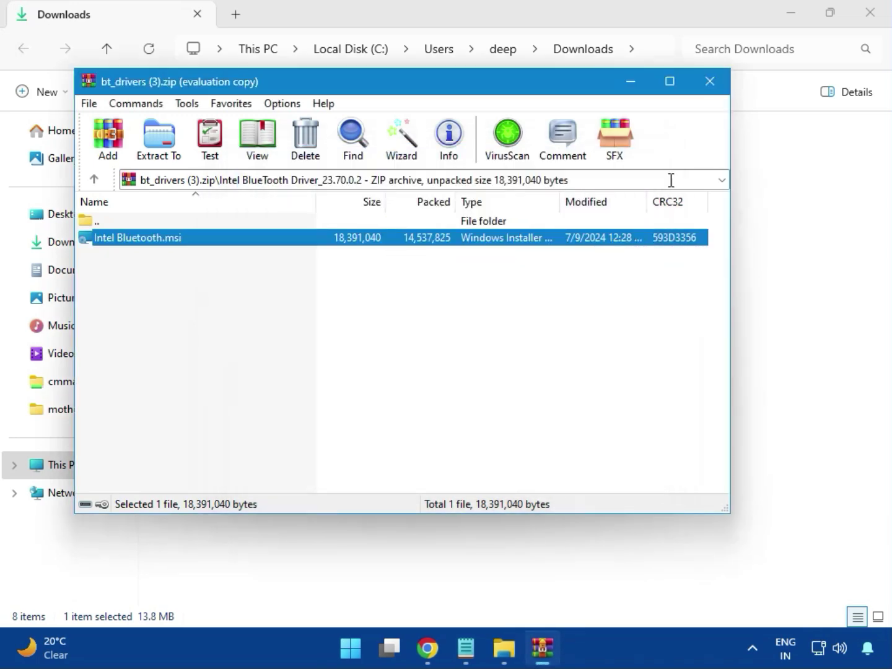
pyautogui.click(719, 92)
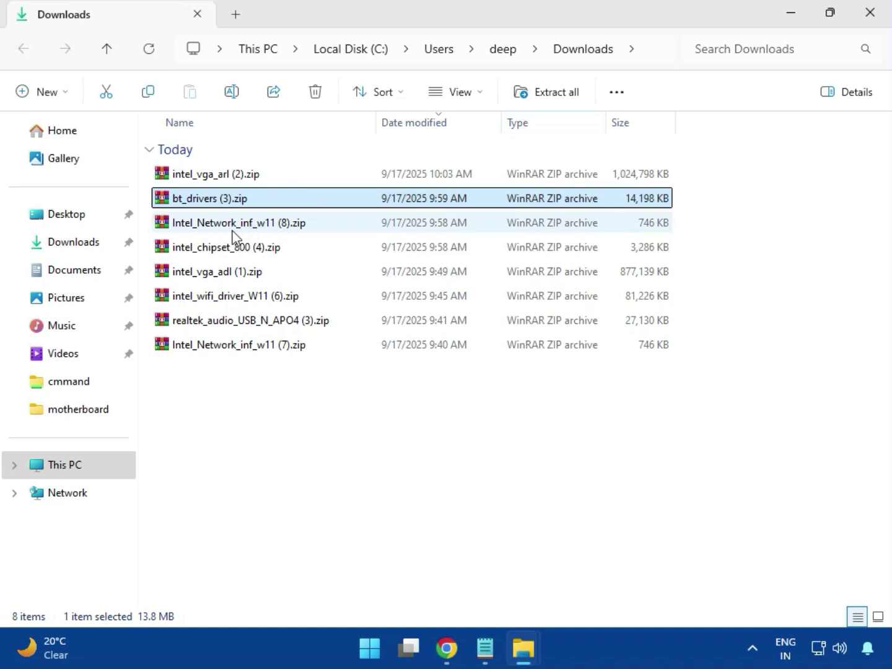
# - Open Intel_Network_inf_w11 (8).zip and enter its W11 folder
pyautogui.click(232, 231)
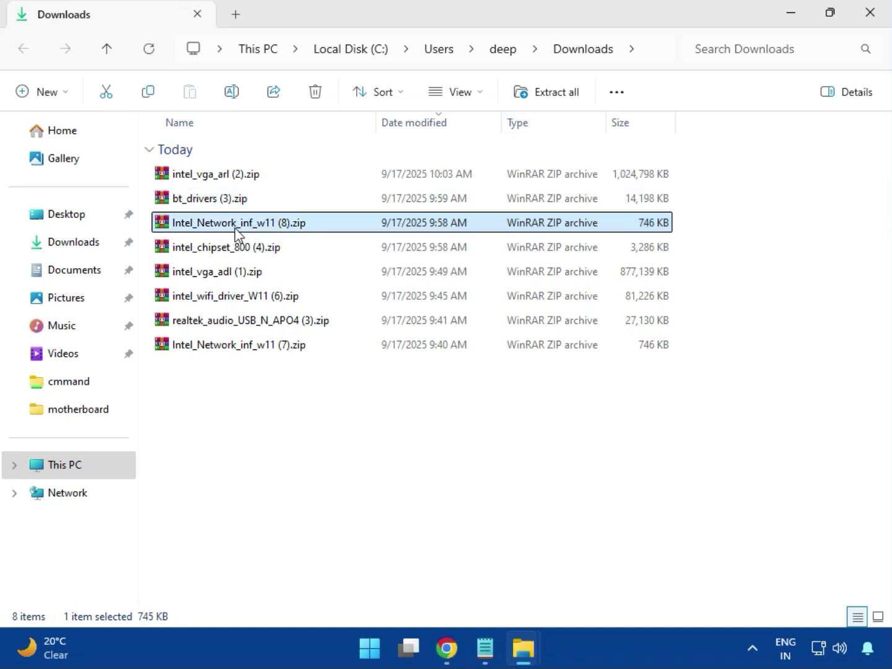
pyautogui.doubleClick(248, 229)
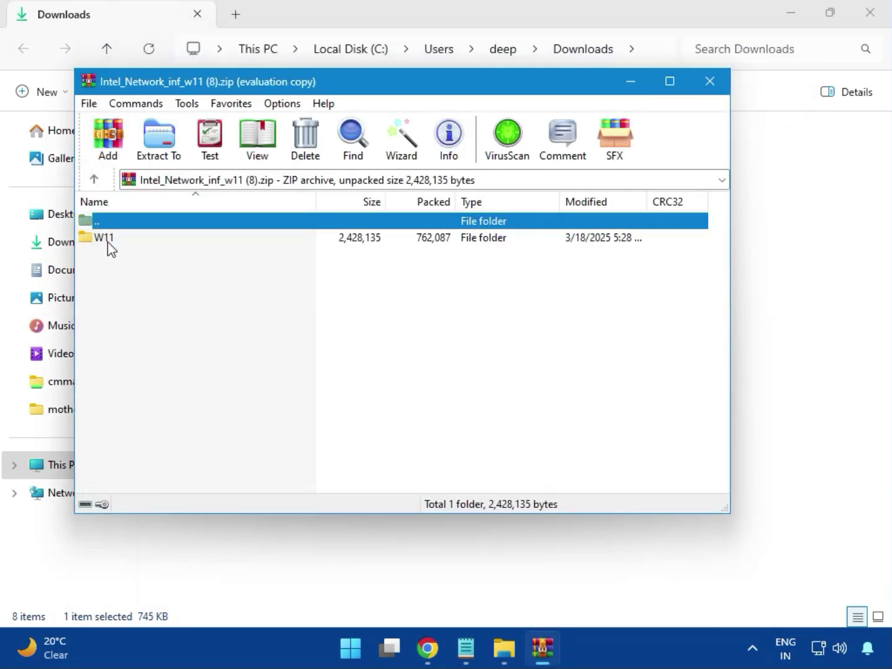
pyautogui.click(109, 248)
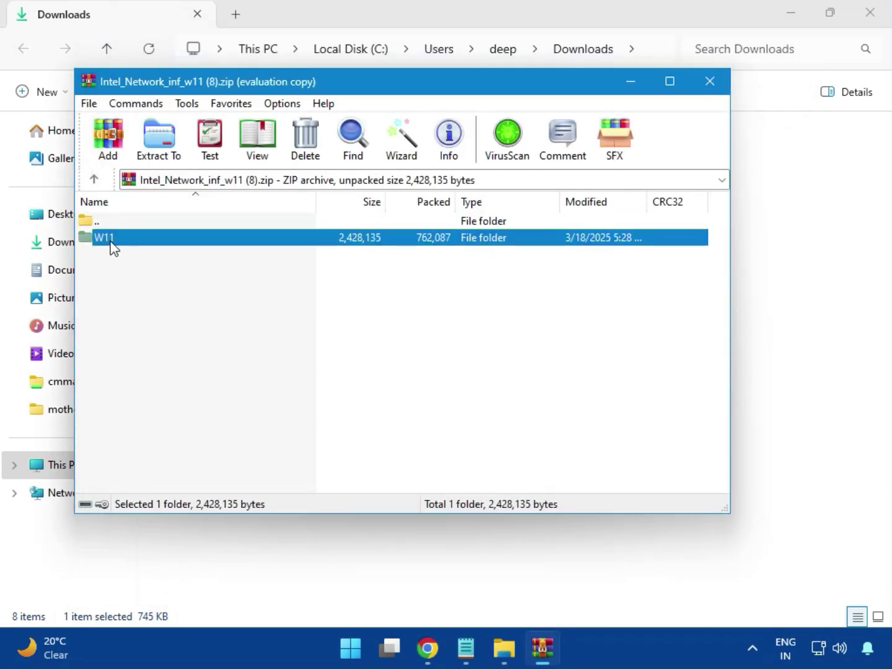
pyautogui.doubleClick(110, 248)
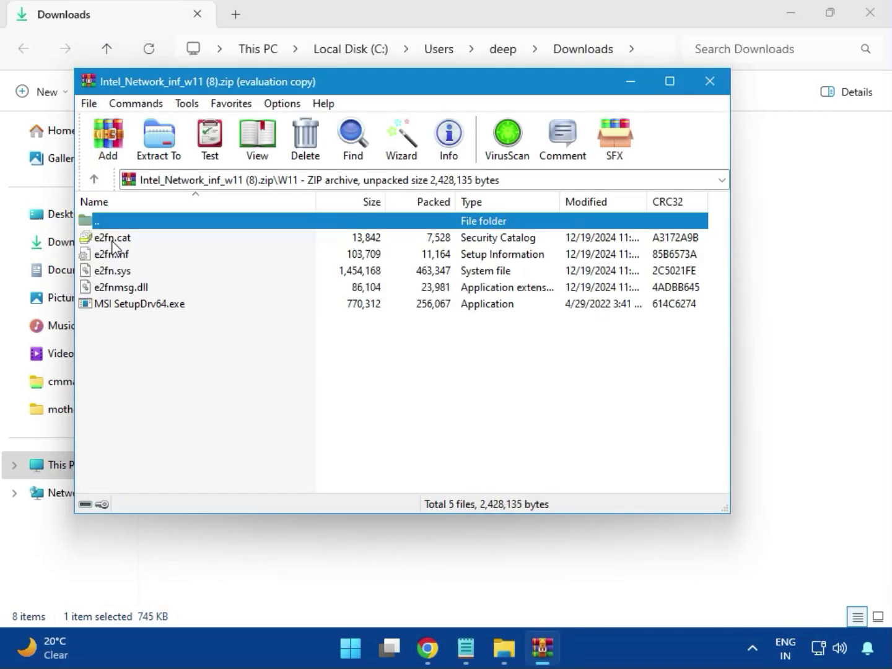
# - Run MSI SetupDrv64.exe with permission to change the device, and close both the tool and the network driver archive
pyautogui.click(161, 308)
pyautogui.doubleClick(158, 310)
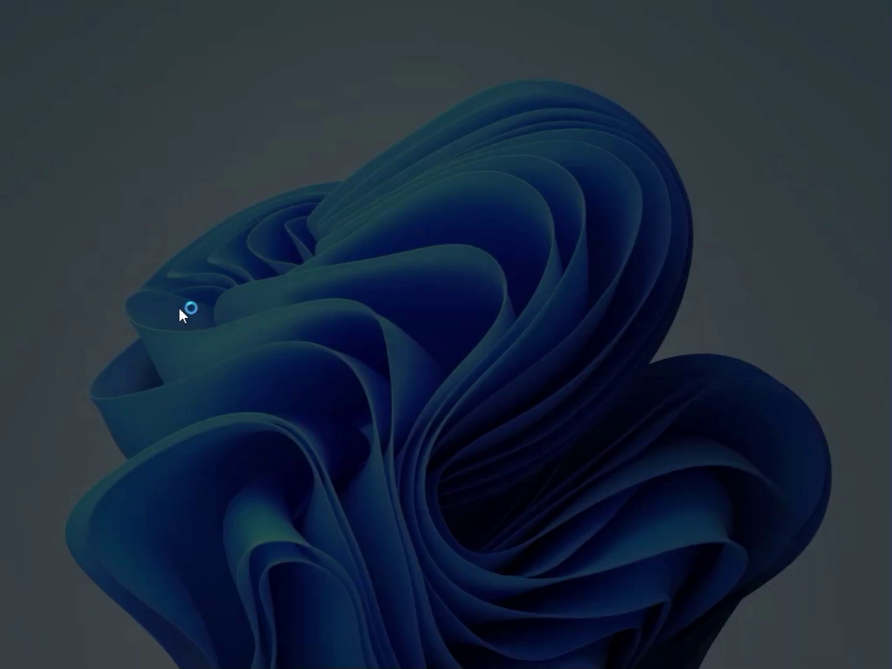
pyautogui.click(331, 465)
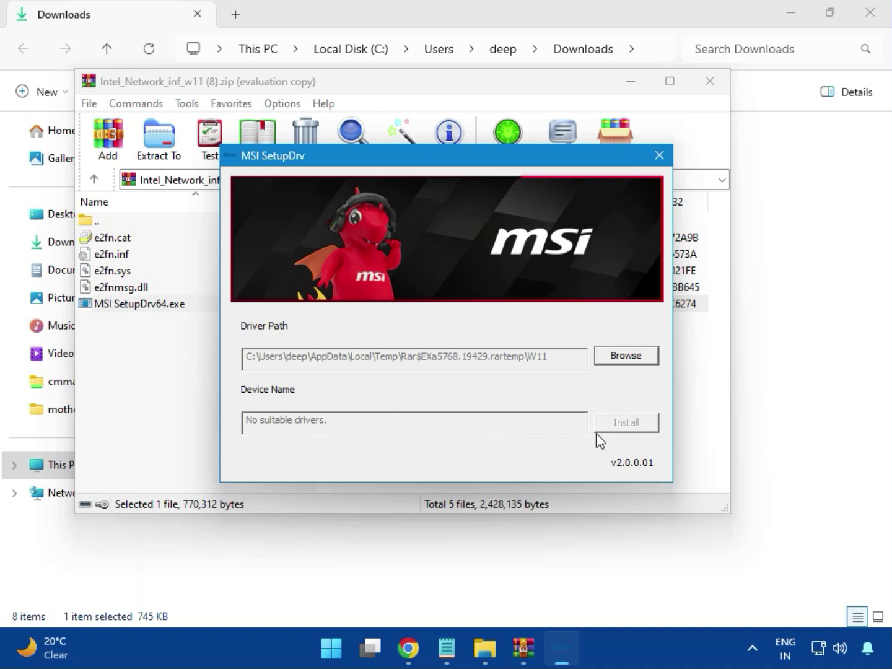
pyautogui.click(660, 157)
pyautogui.click(707, 88)
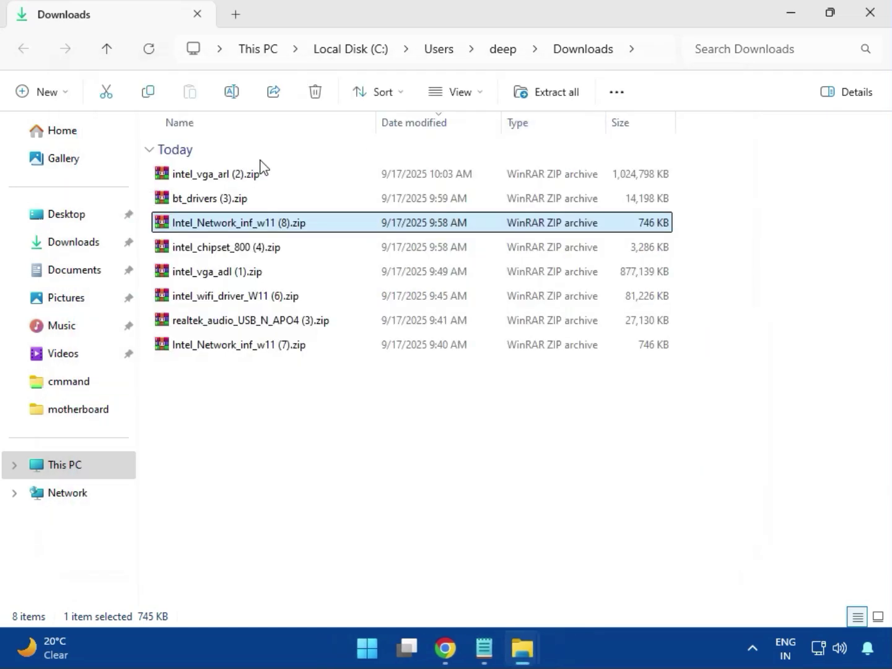
# - Open intel_chipset_800 (4).zip, enter the Intel Chipset Driver_10.1.20062.8627 folder and launch SetupChipset.exe
pyautogui.click(205, 250)
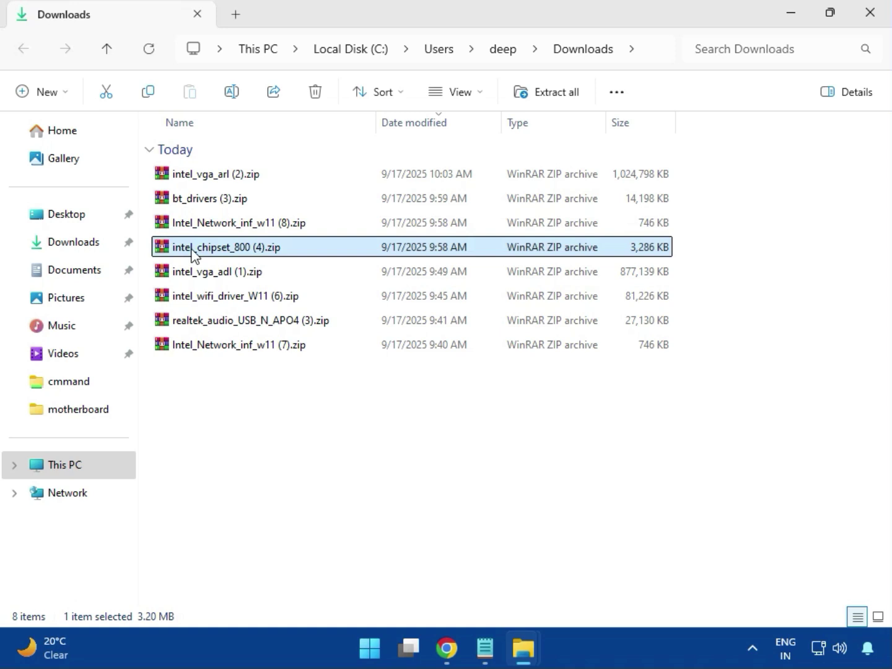
pyautogui.doubleClick(254, 255)
pyautogui.click(101, 248)
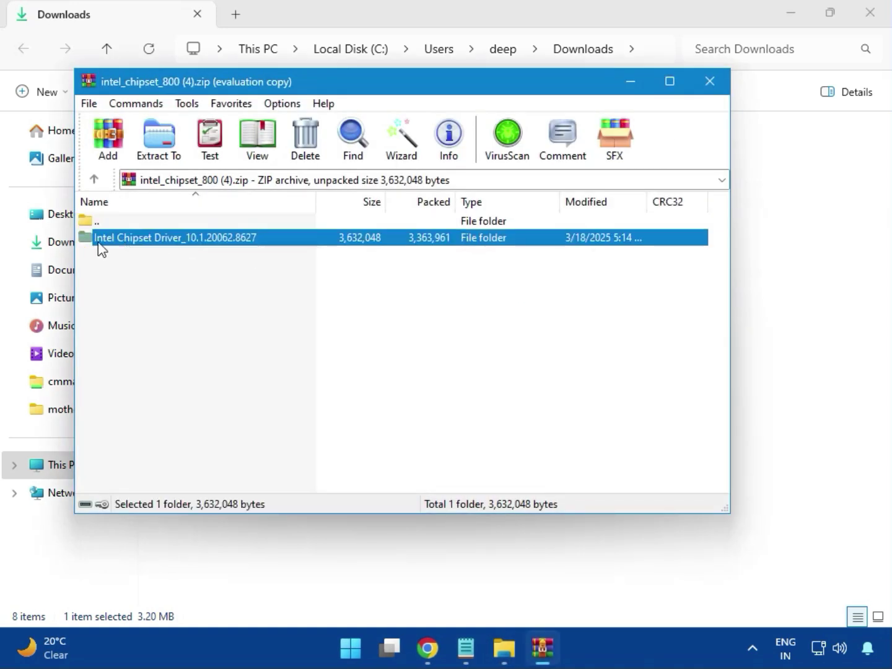
pyautogui.click(533, 226)
pyautogui.doubleClick(218, 242)
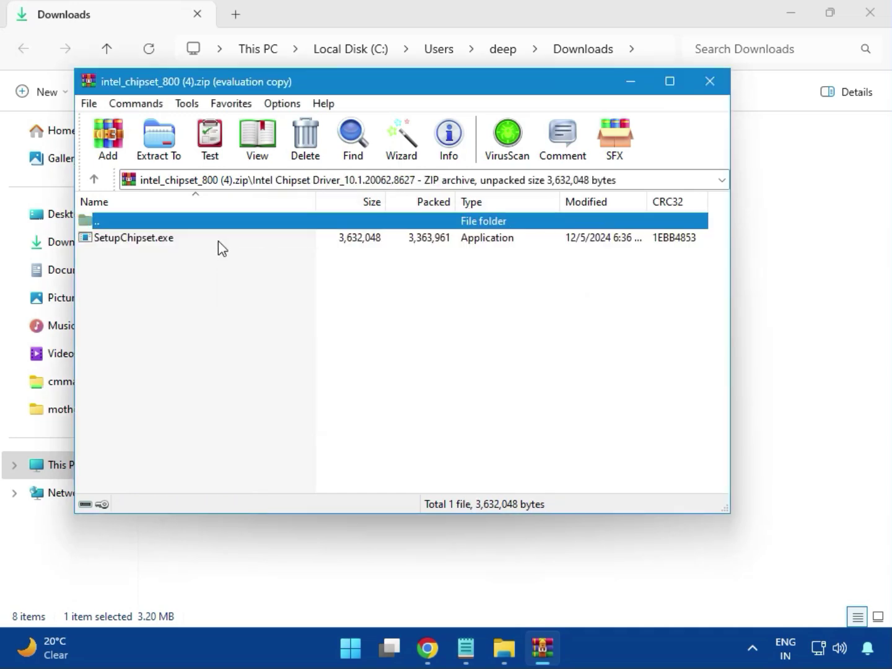
pyautogui.doubleClick(143, 239)
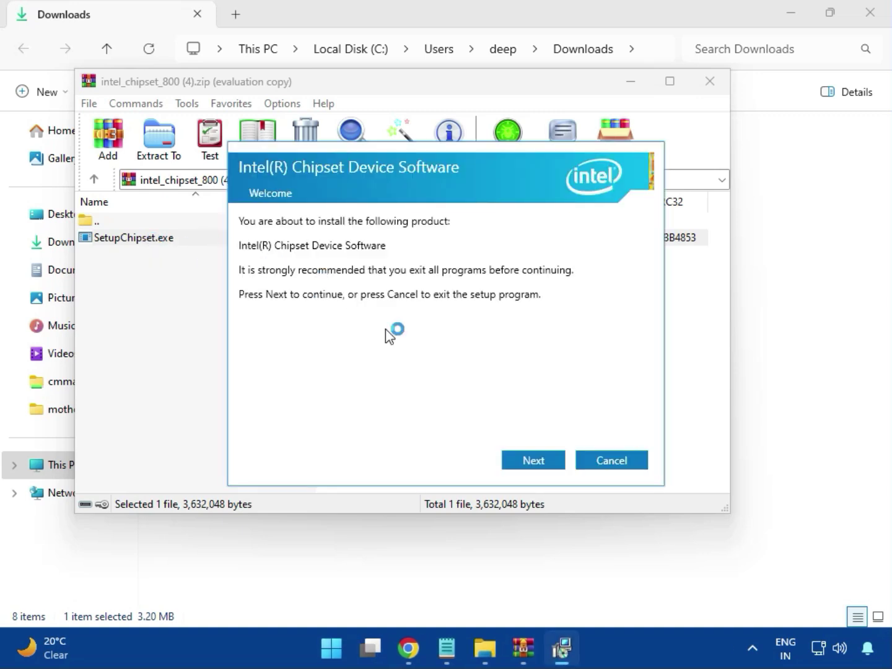
# - Try to install the Intel Chipset Device Software, accepting the licence and allowing device changes, and close the setup and its archive
pyautogui.click(535, 460)
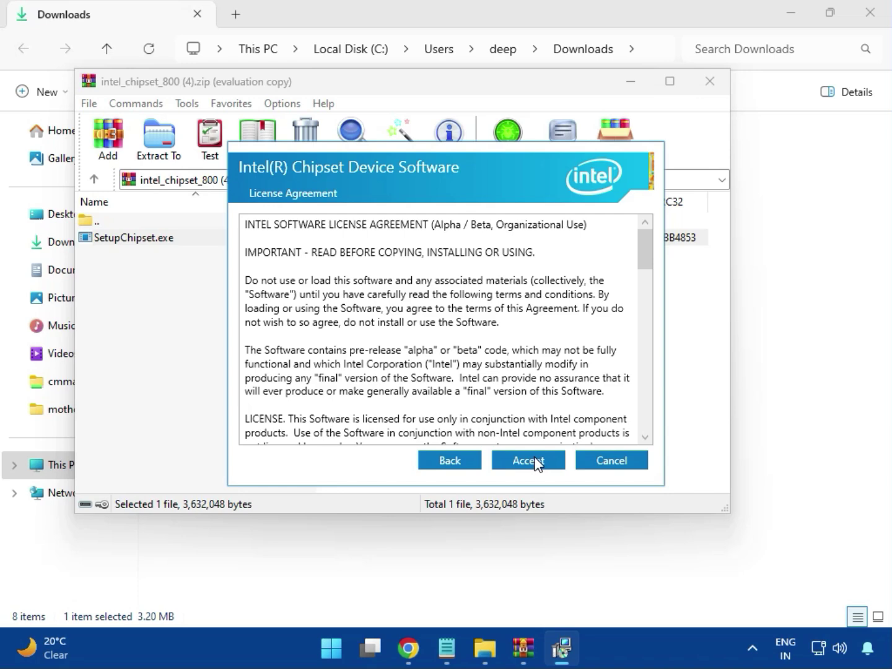
pyautogui.click(534, 460)
pyautogui.click(532, 461)
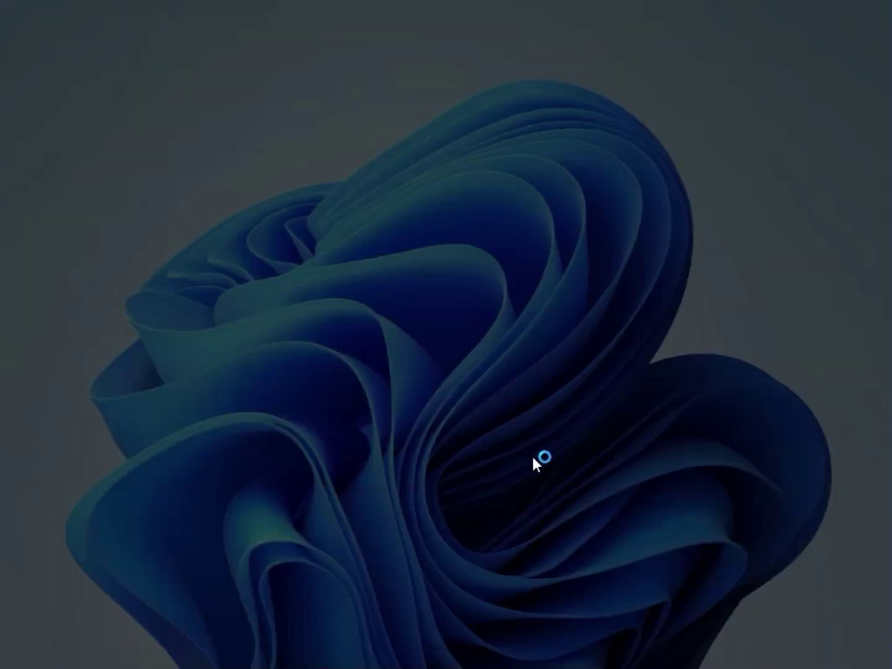
pyautogui.click(395, 467)
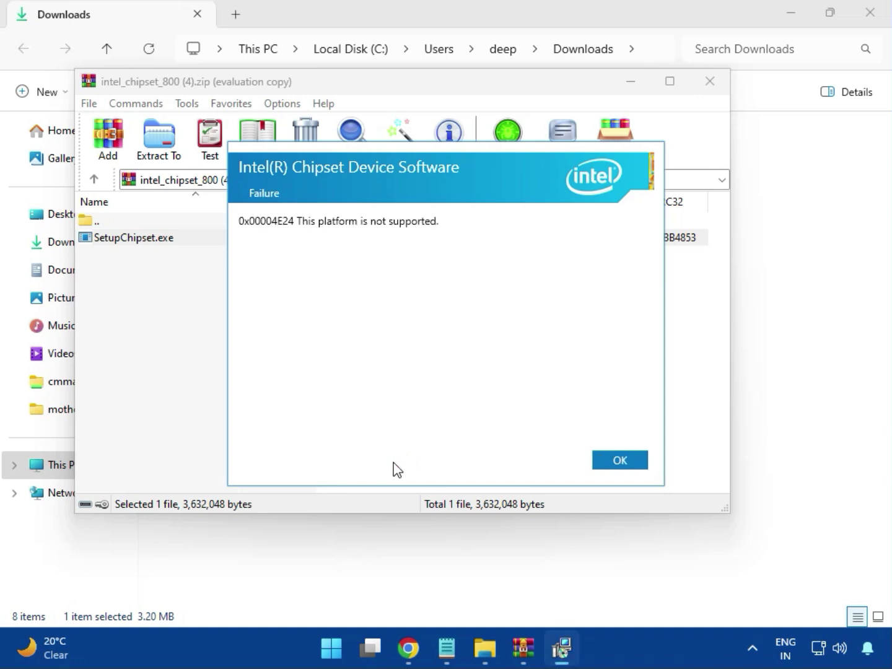
pyautogui.click(610, 463)
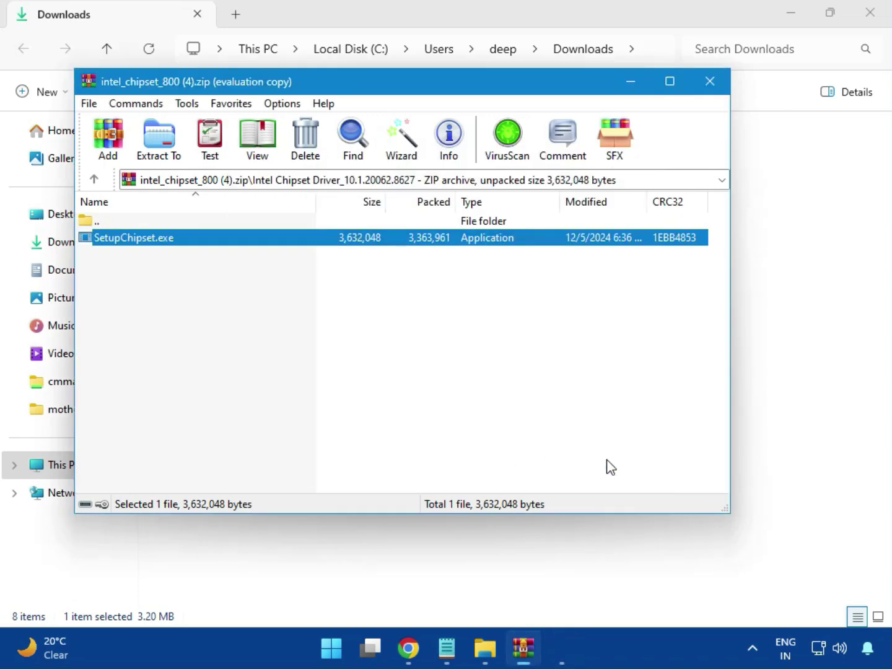
pyautogui.click(709, 87)
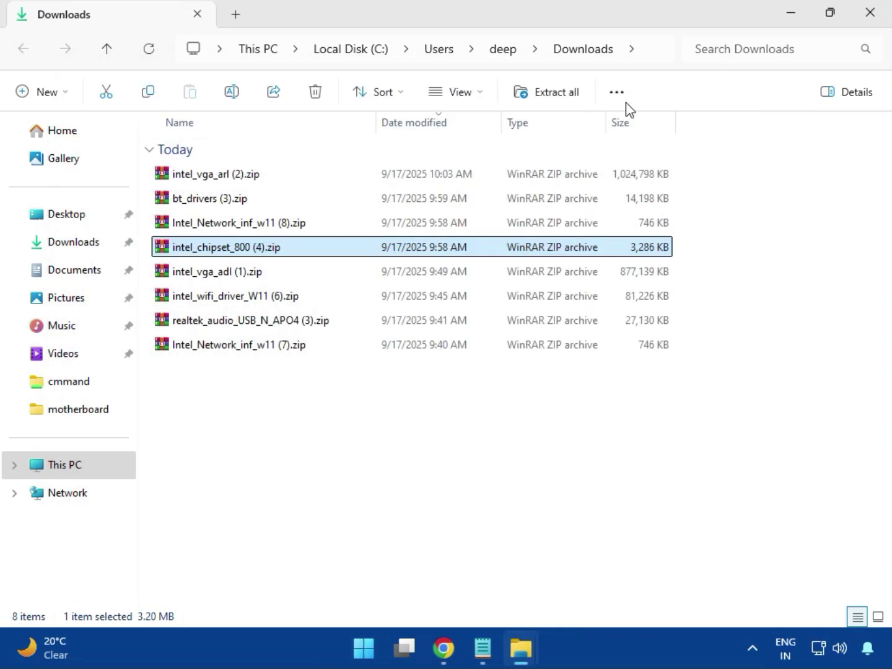
# - Open intel_vga_adl (1).zip to view its contents, dismiss the WinRAR reminder window and close the archive
pyautogui.click(228, 277)
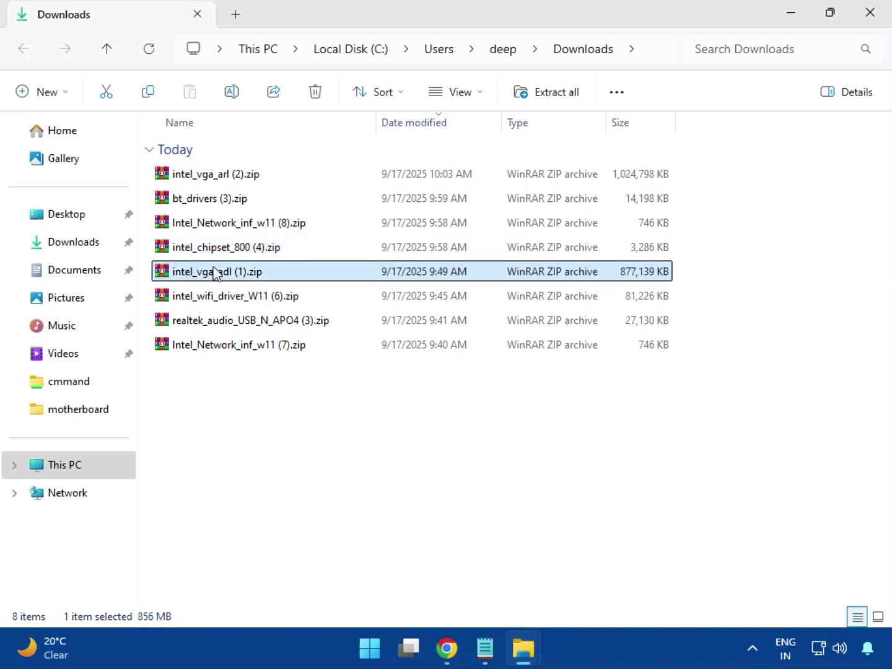
pyautogui.doubleClick(214, 273)
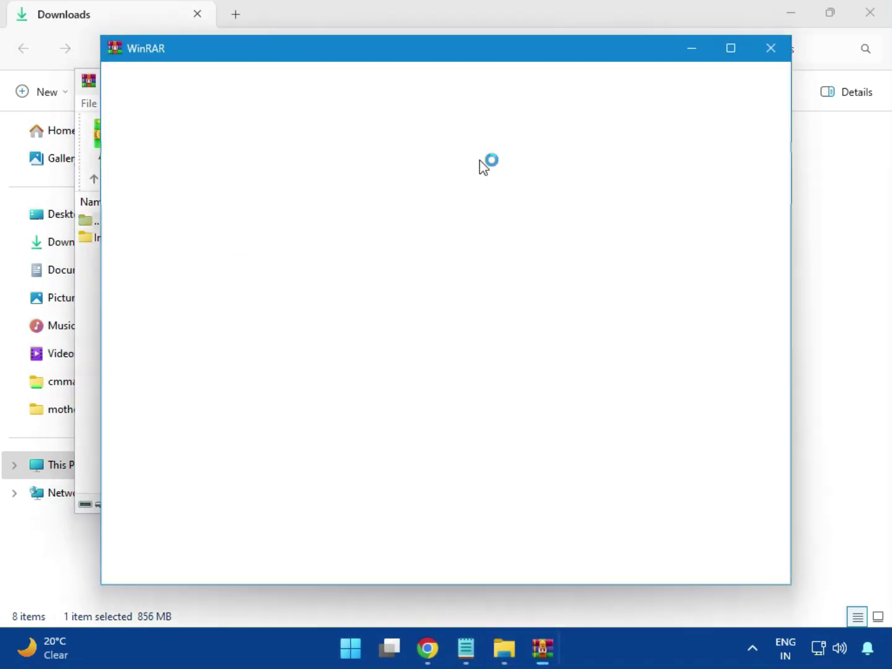
pyautogui.click(771, 48)
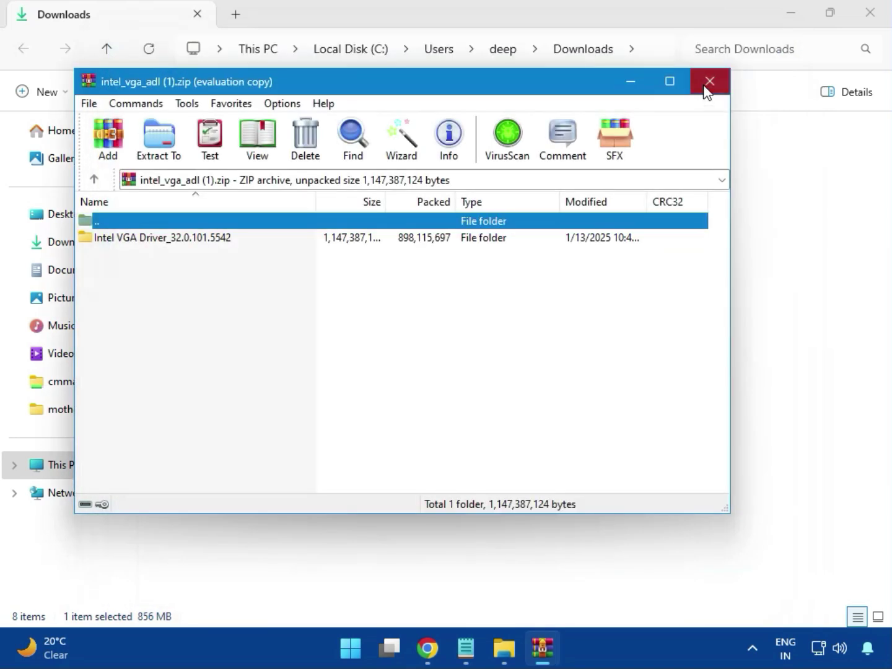
pyautogui.click(708, 80)
# - Open intel_wifi_driver_W11 (6).zip, dismiss the WinRAR licence reminder and go to Intel WIFI Driver_23.40.0.4\UWD\Win64
pyautogui.doubleClick(229, 299)
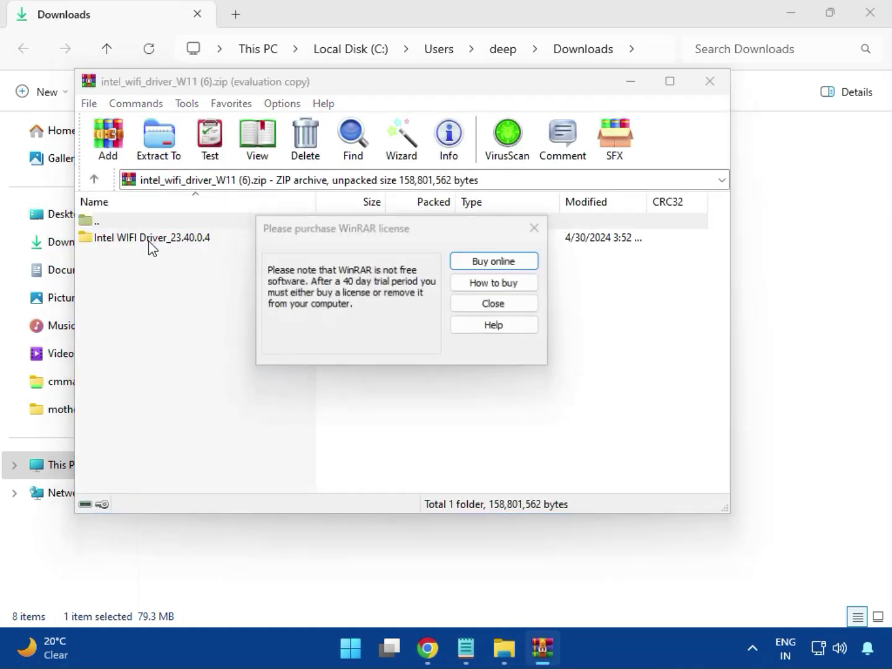
pyautogui.click(534, 228)
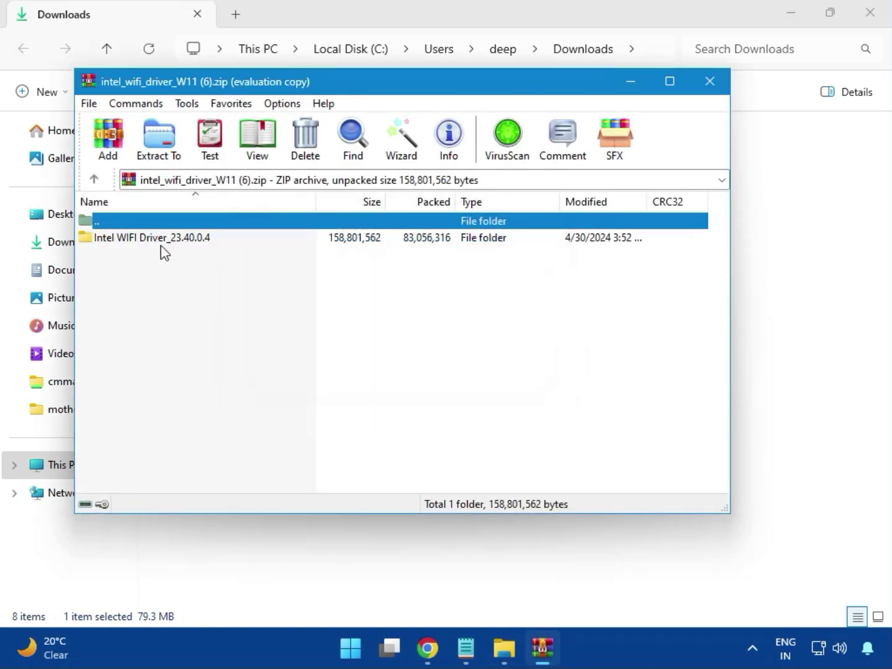
pyautogui.doubleClick(147, 239)
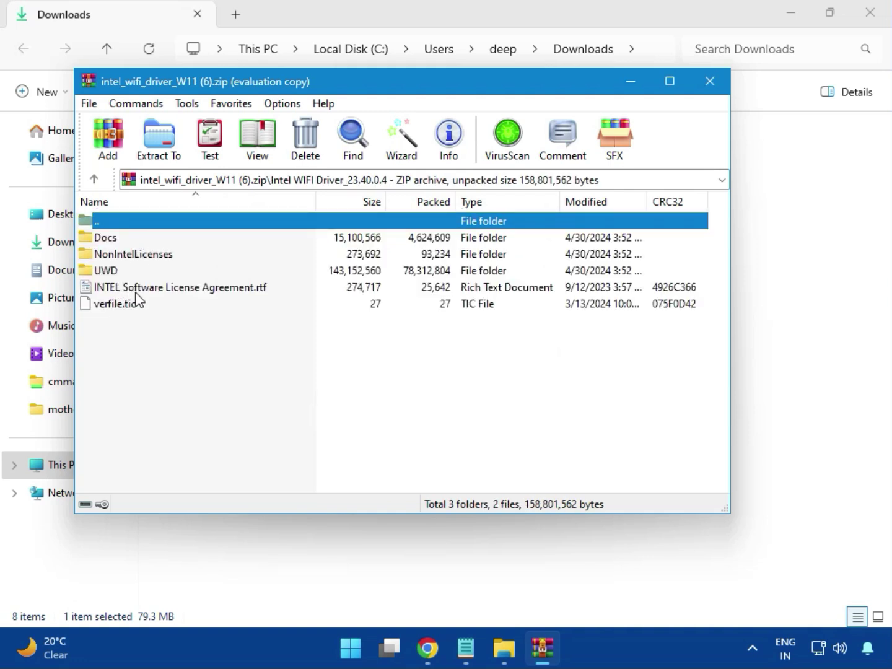
pyautogui.doubleClick(118, 270)
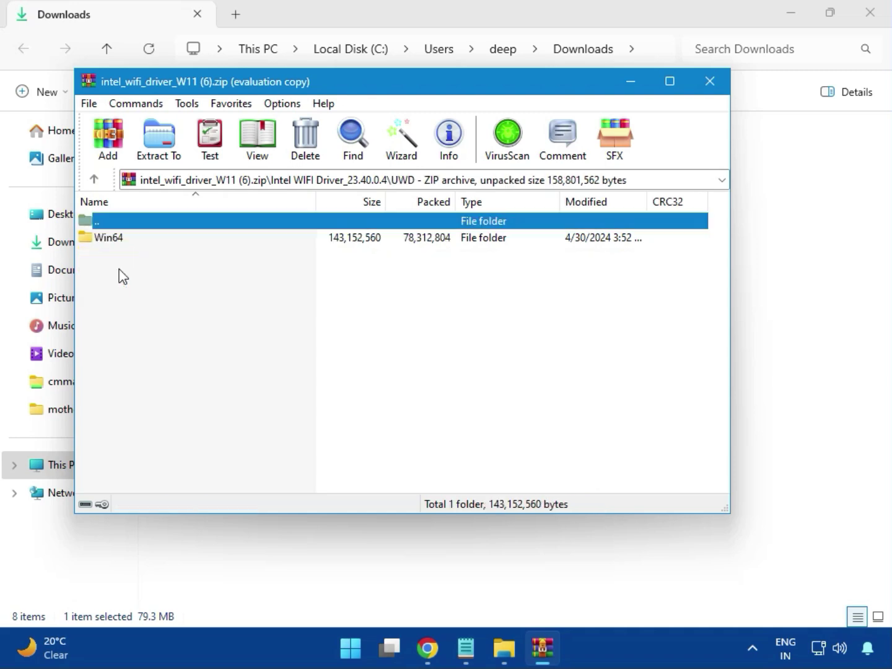
pyautogui.click(119, 242)
pyautogui.doubleClick(119, 239)
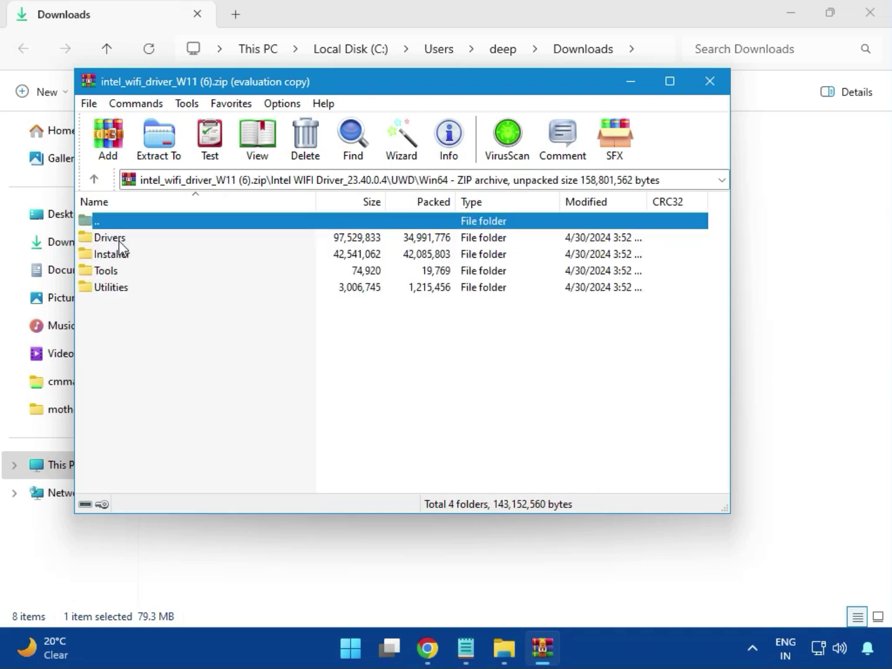
pyautogui.doubleClick(120, 240)
pyautogui.scroll(-2, 163, 365)
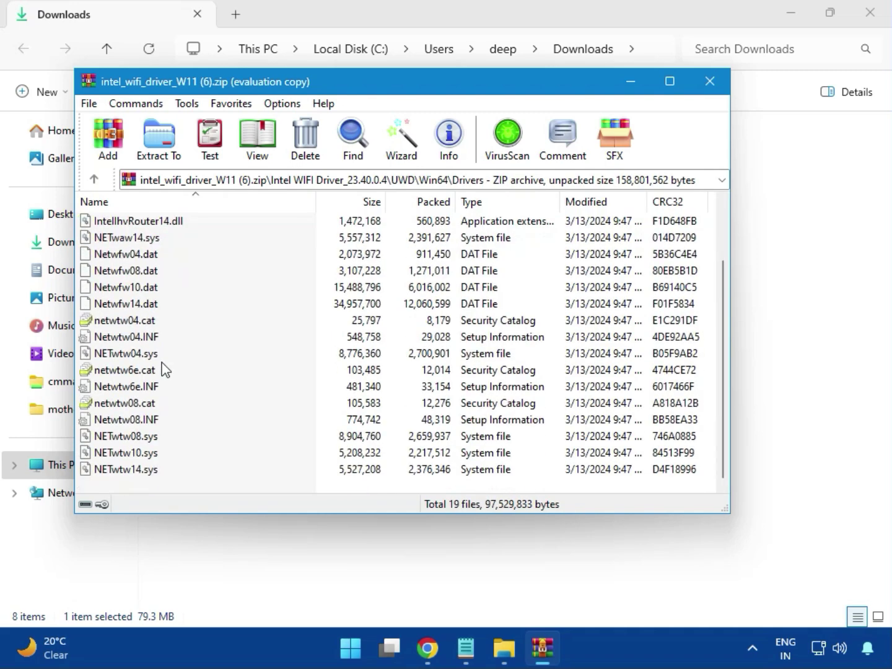
pyautogui.scroll(2, 154, 412)
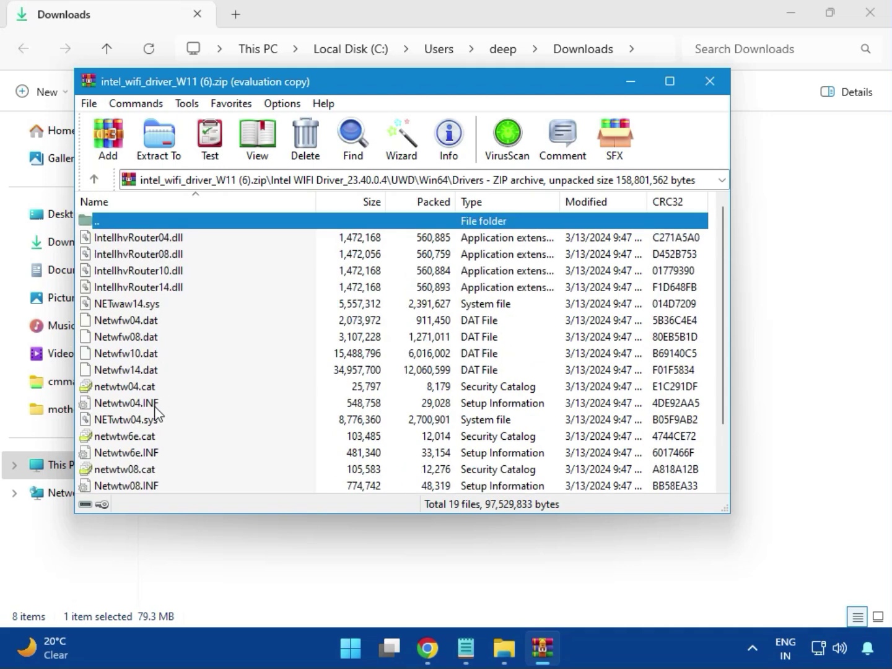
pyautogui.press('BackSpace')
# - Enter the Installer folder of the WiFi driver archive and launch WirelessSetup.exe
pyautogui.press('Down')
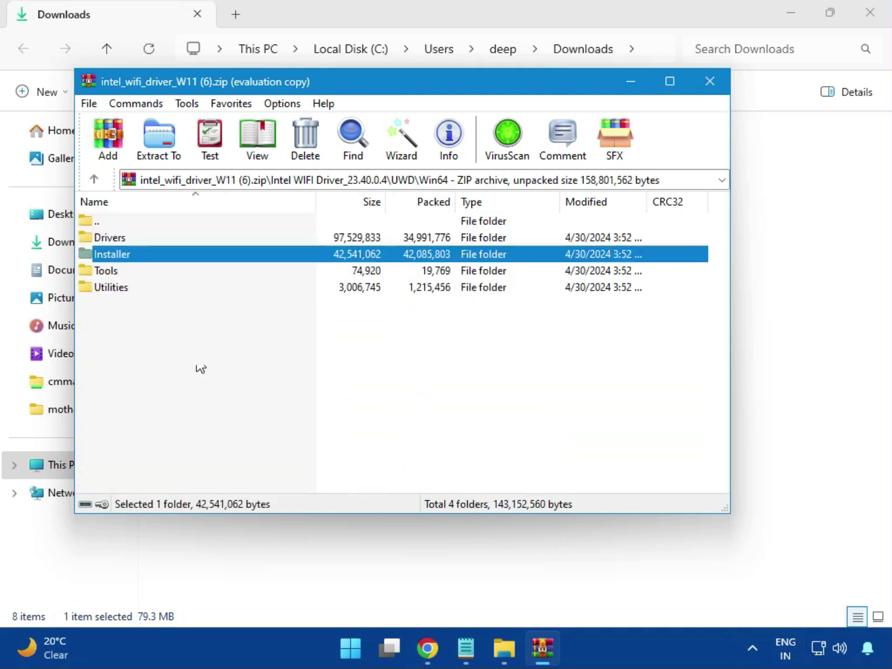
pyautogui.doubleClick(125, 255)
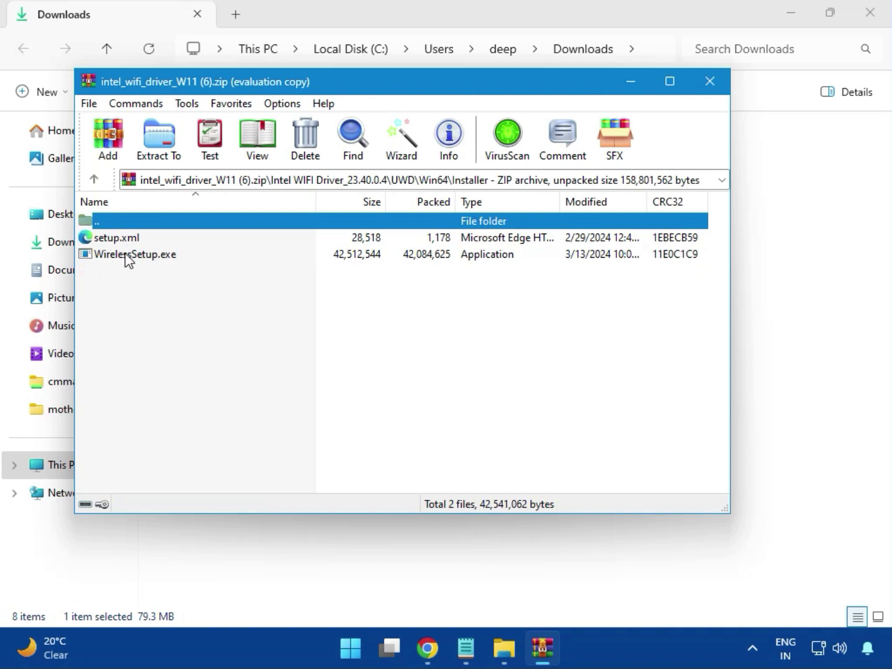
pyautogui.click(118, 255)
pyautogui.doubleClick(141, 259)
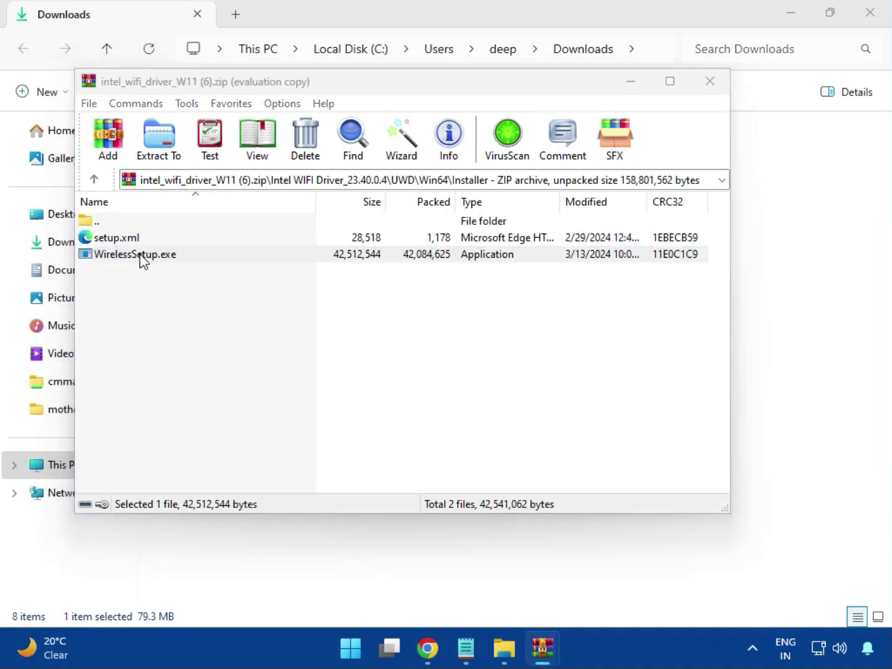
pyautogui.doubleClick(142, 258)
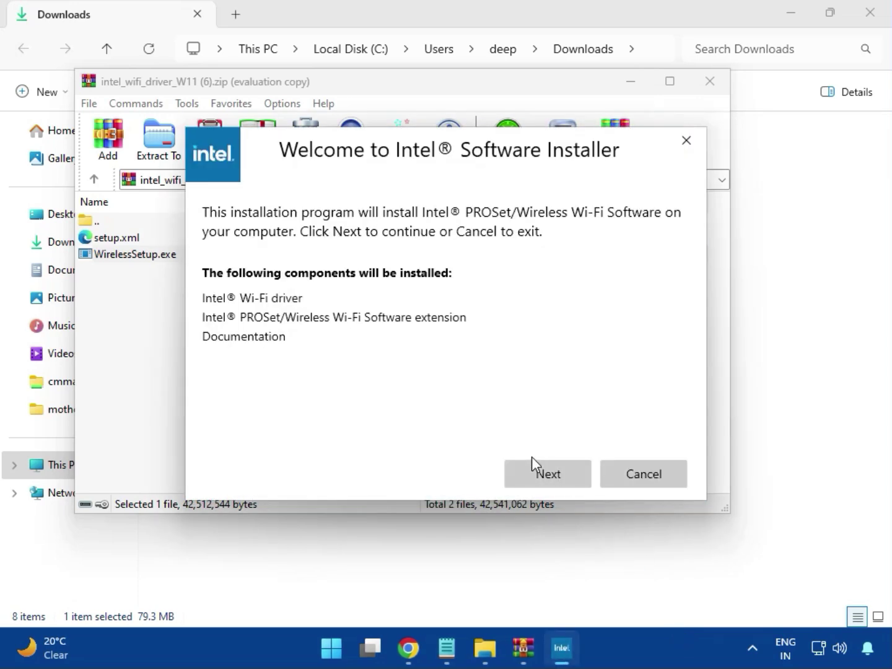
# - Install the Intel PROSet/Wireless Wi-Fi Software, accepting the licence and allowing device changes, and close the installer and its archive
pyautogui.click(546, 467)
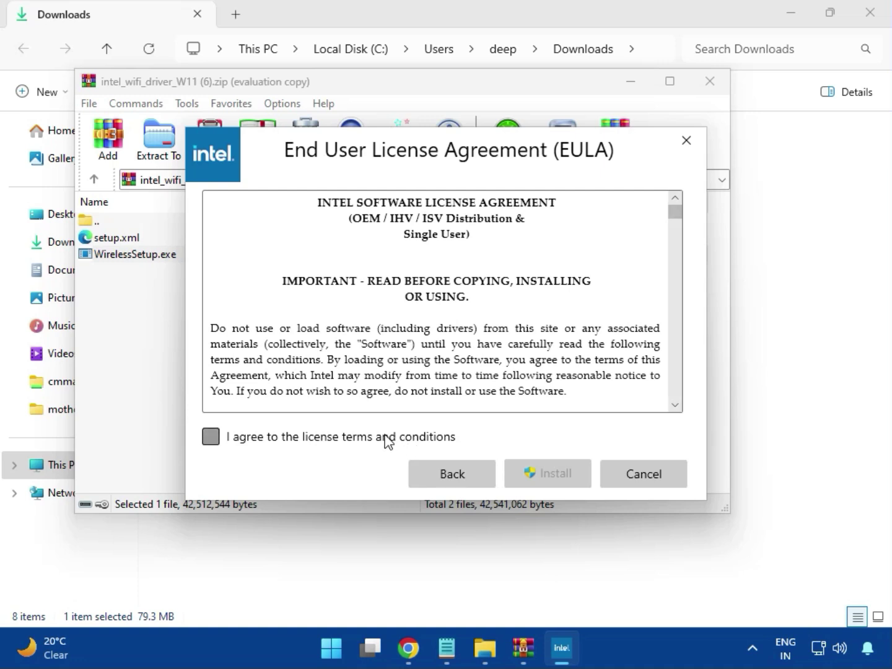
pyautogui.click(386, 438)
pyautogui.click(557, 478)
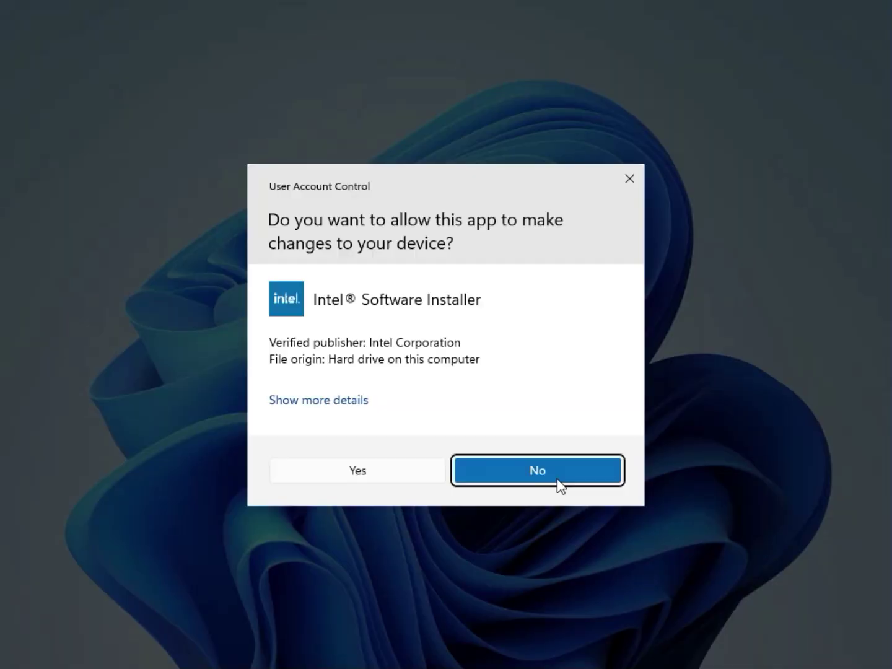
pyautogui.click(407, 481)
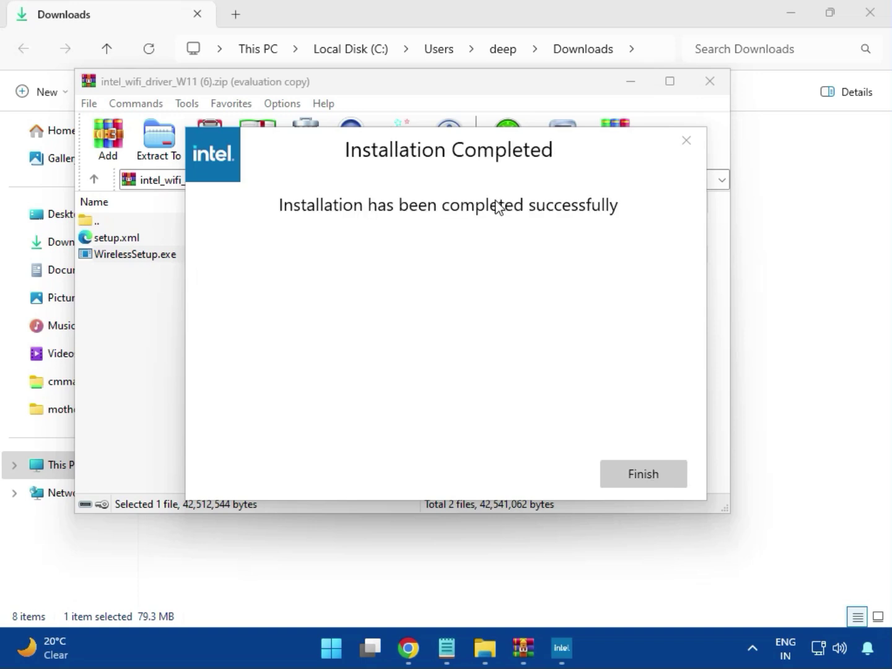
pyautogui.click(641, 473)
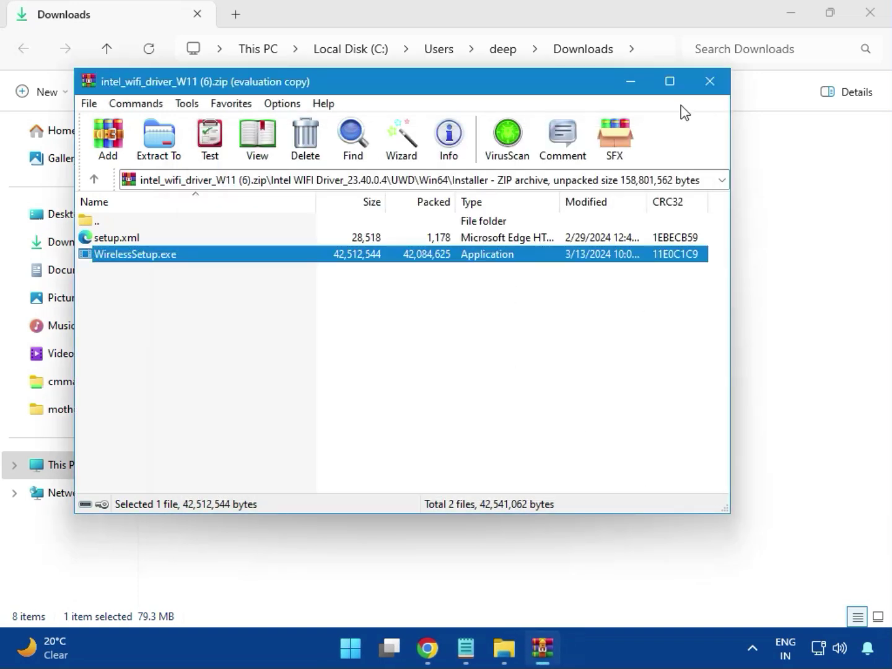
pyautogui.click(710, 84)
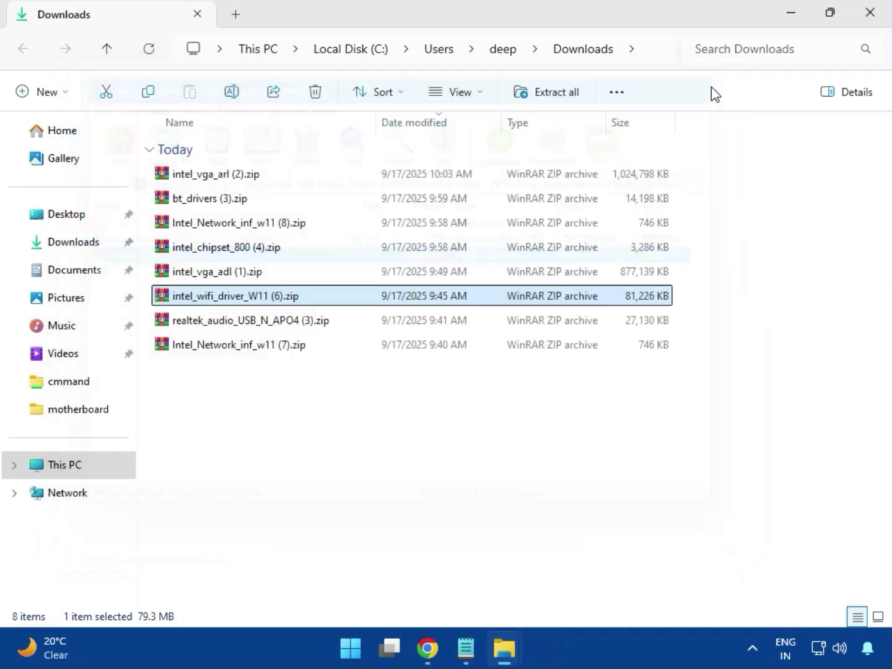
# - Open realtek_audio_USB_N_APO4 (3).zip, dismiss the WinRAR window, enter the Realtek USB Universal Driver folder and launch MSI_Launcher.exe
pyautogui.doubleClick(273, 322)
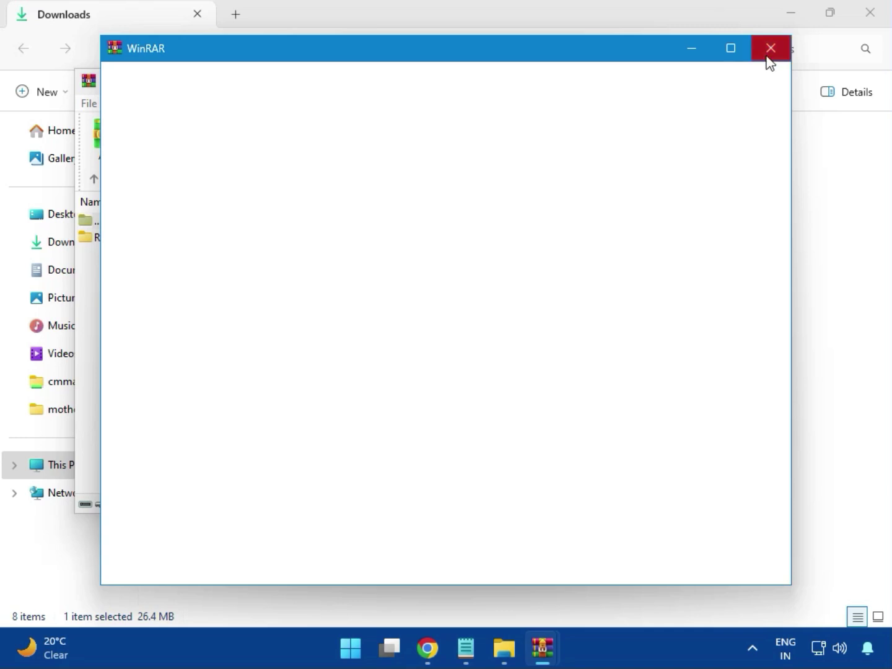
pyautogui.click(767, 54)
pyautogui.doubleClick(197, 239)
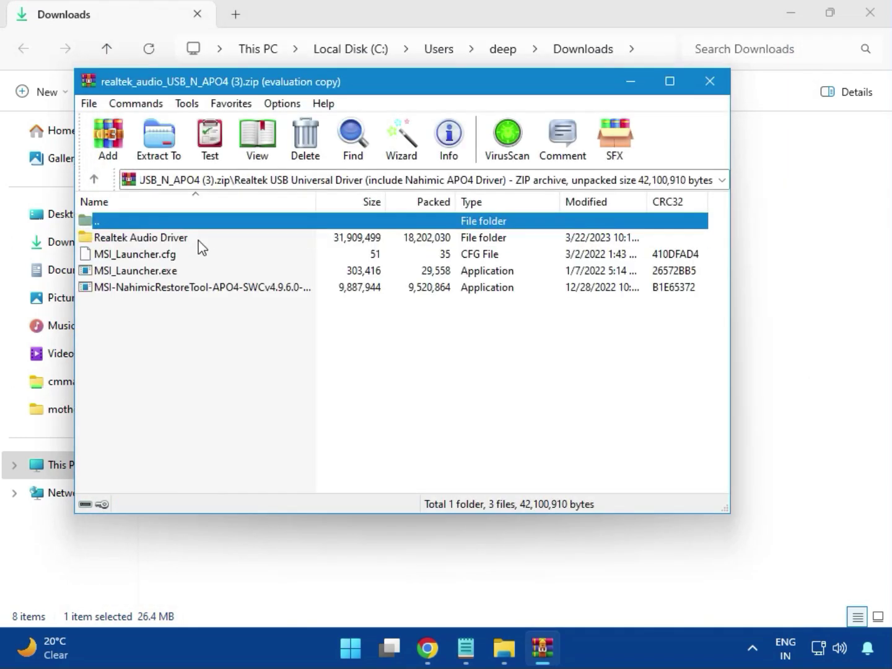
pyautogui.doubleClick(133, 274)
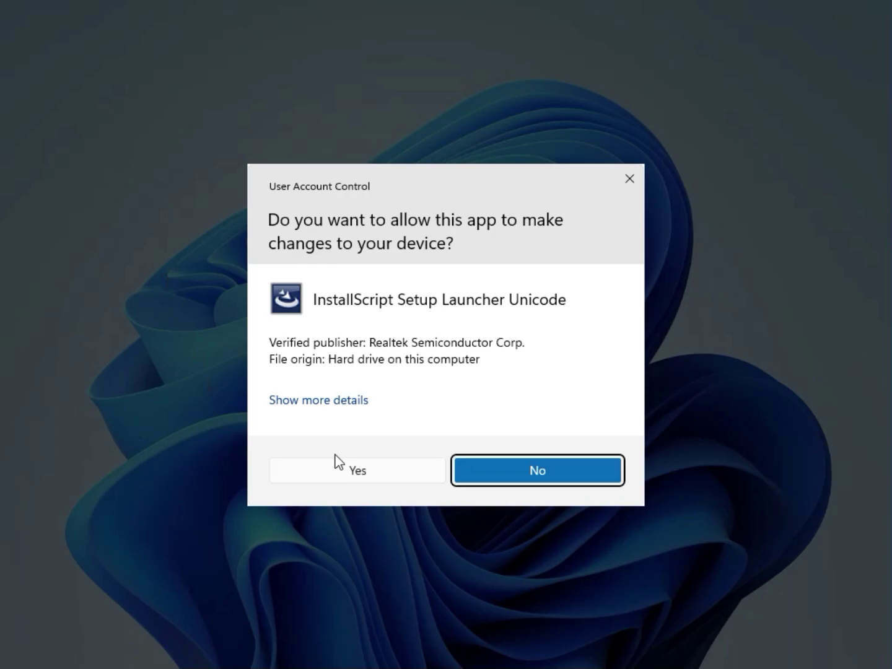
# - Allow the Realtek audio setup to change the device at both permission requests, and close the audio driver archive
pyautogui.click(351, 472)
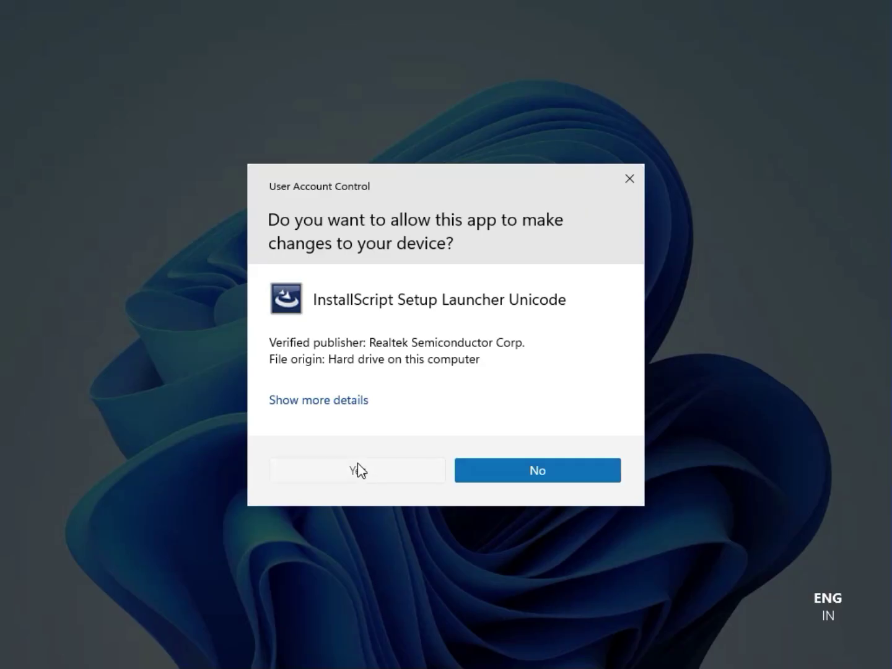
pyautogui.click(356, 464)
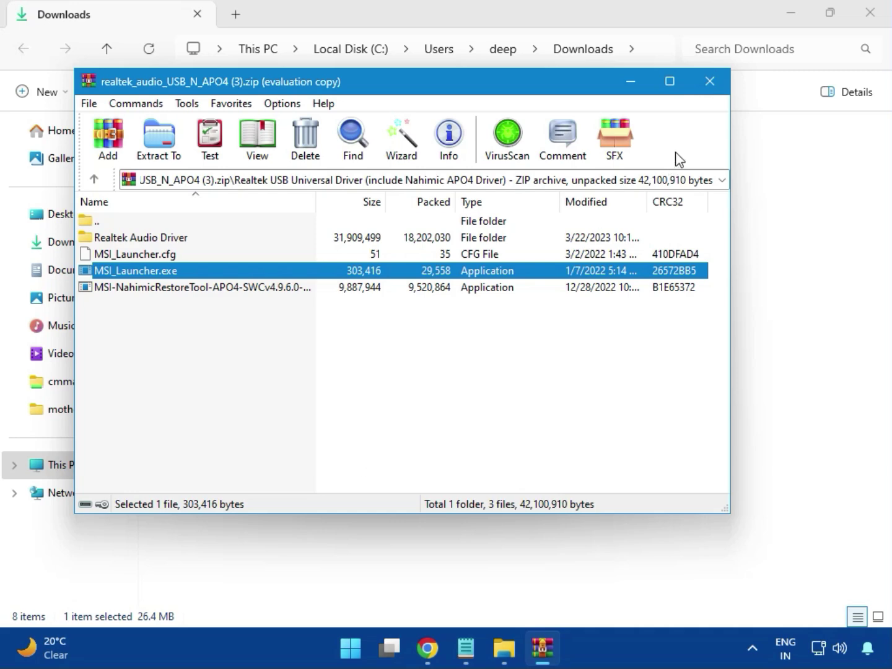
pyautogui.click(710, 81)
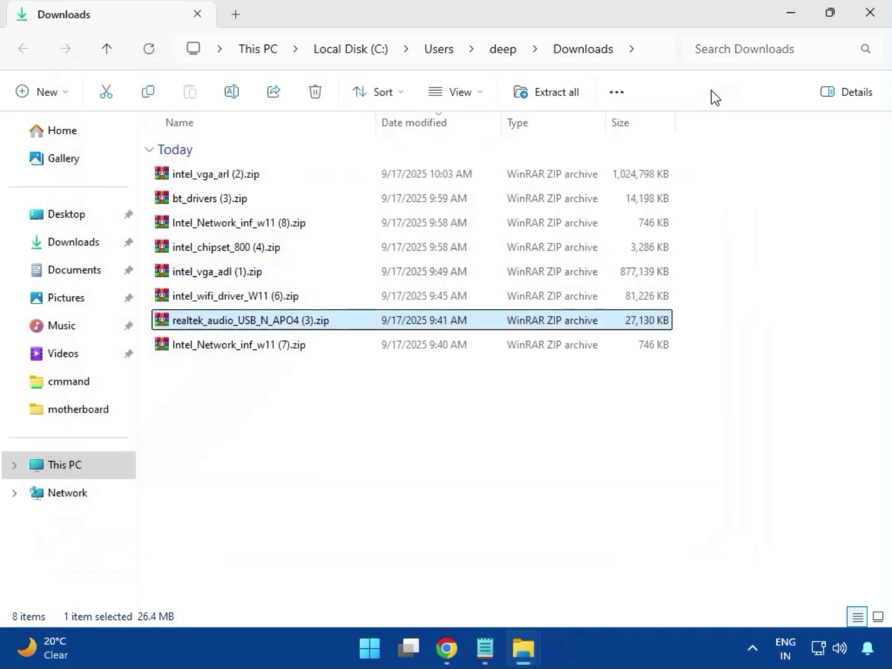
# - Select Intel_Network_inf_w11 (7).zip in Downloads and close the File Explorer window
pyautogui.click(241, 347)
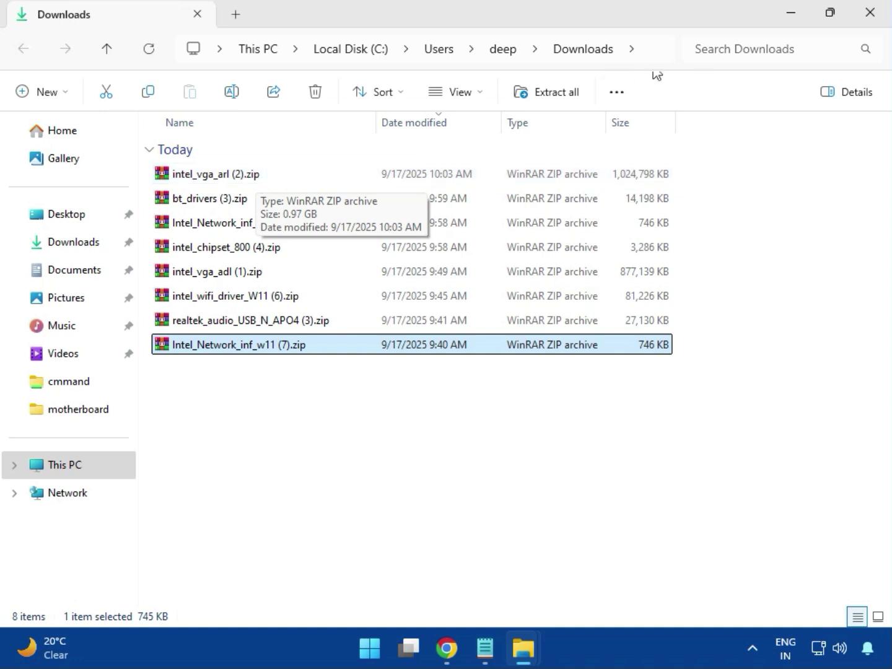
pyautogui.click(870, 28)
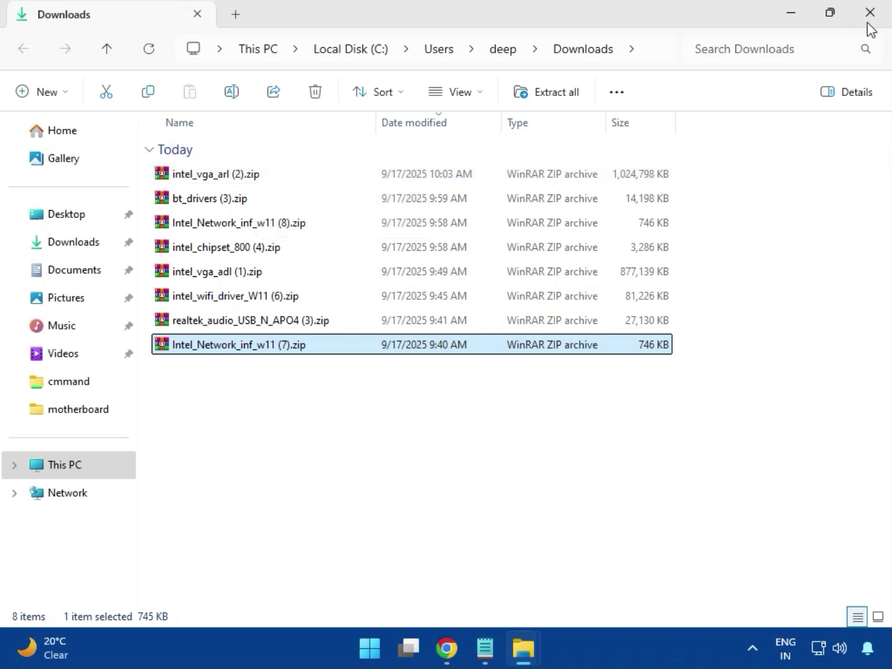